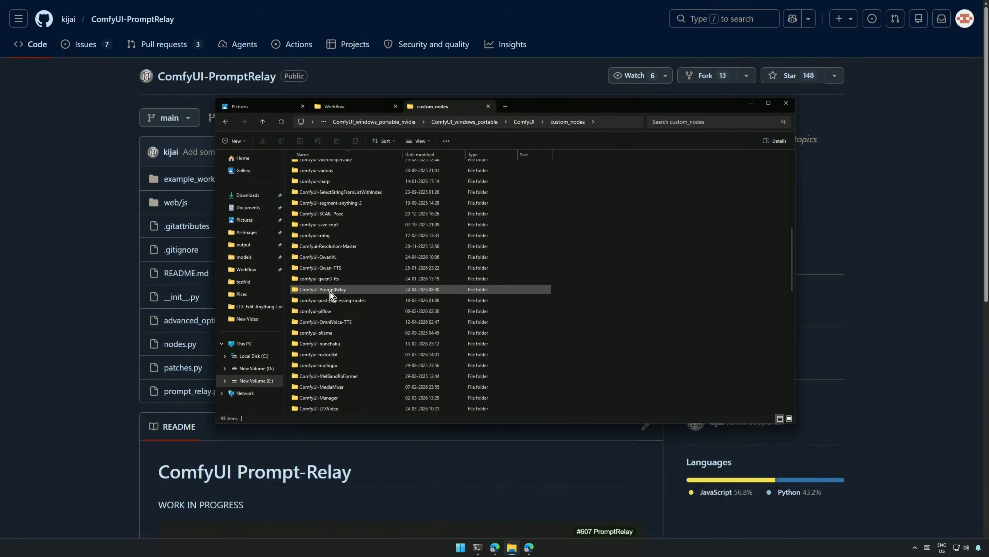
Open a command prompt inside the ComfyUI-PromptRelay folder of custom_nodes.
double_click(330, 289)
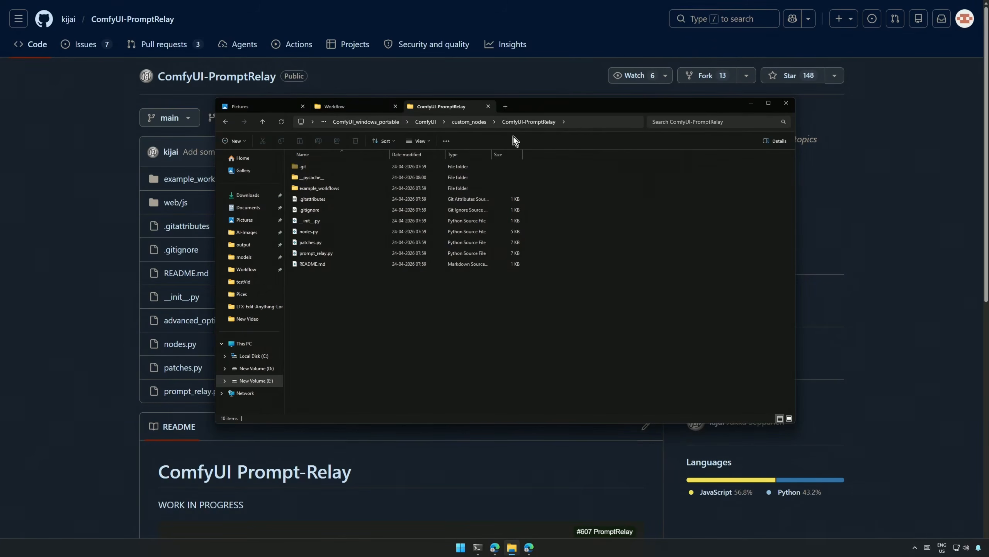
click(587, 122)
text(cmd)
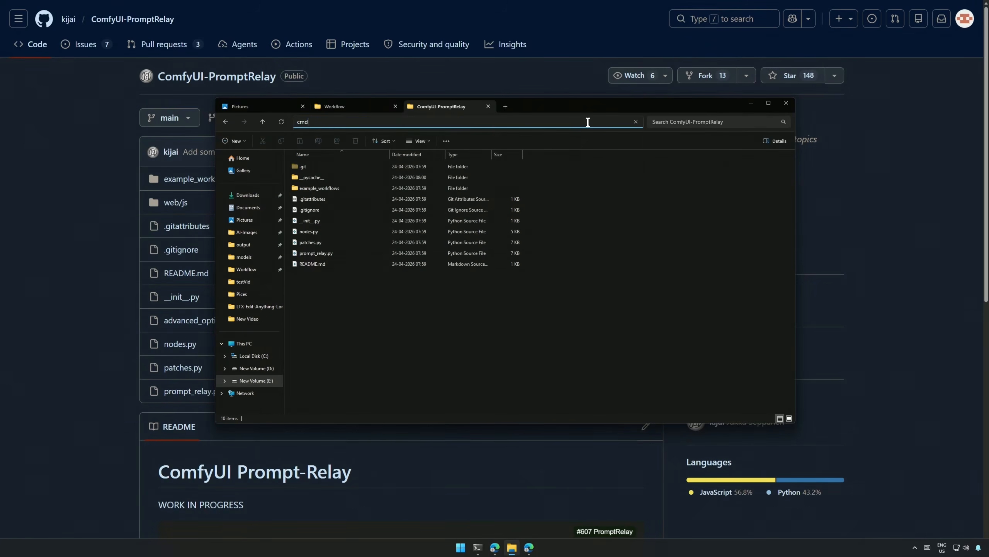
key(Return)
Update the ComfyUI-PromptRelay custom node with git pull and review the list of changed files.
text(git pull)
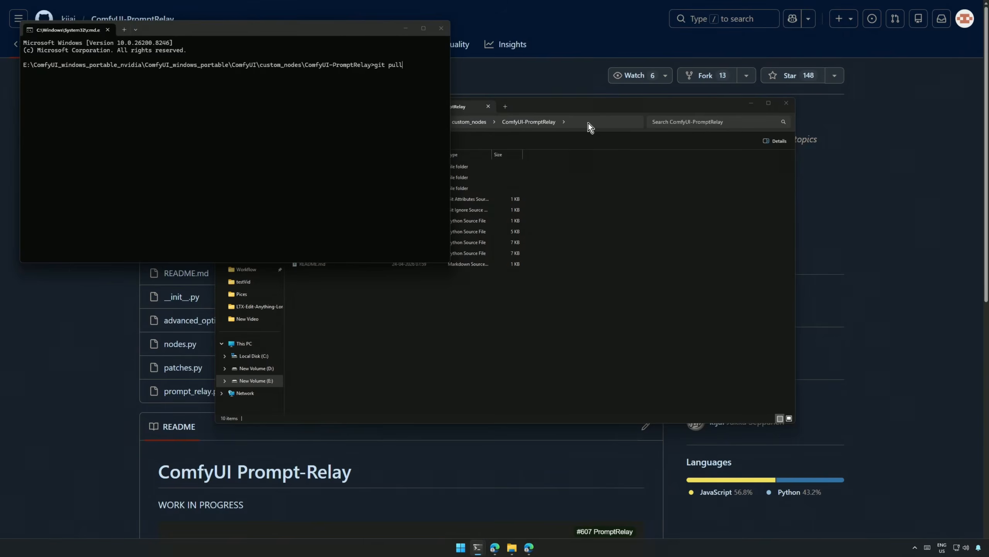
scroll(365, 111, up, 5)
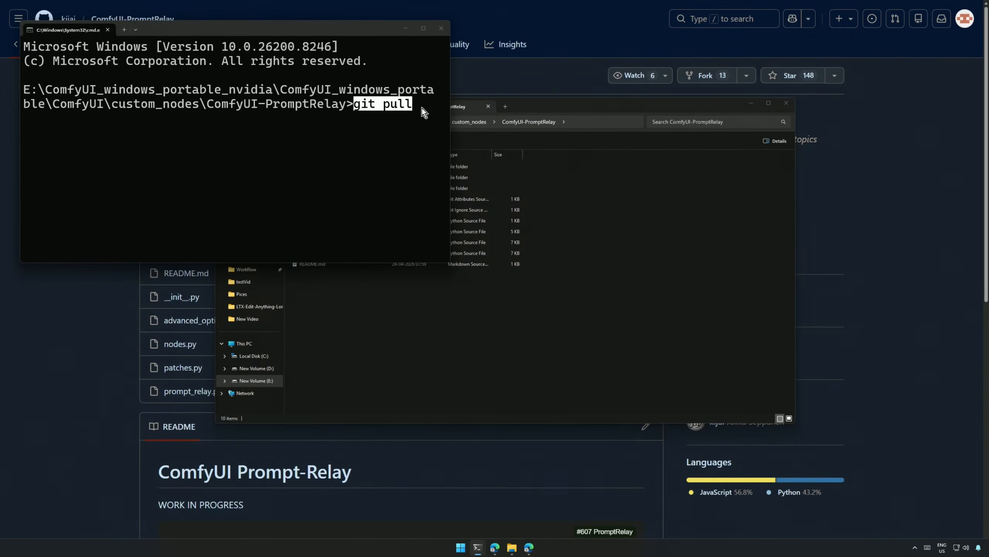
key(Return)
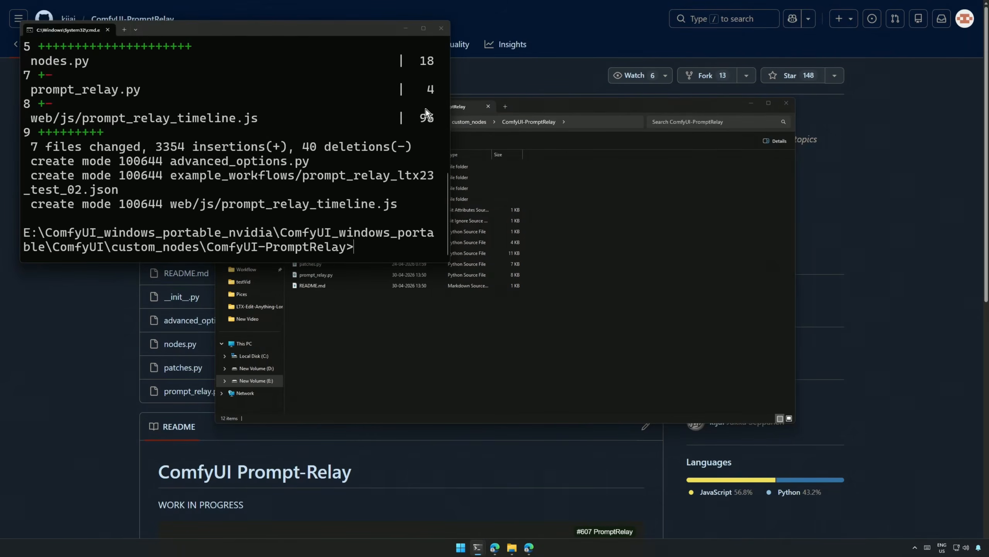
scroll(427, 114, down, 5)
scroll(320, 181, up, 3)
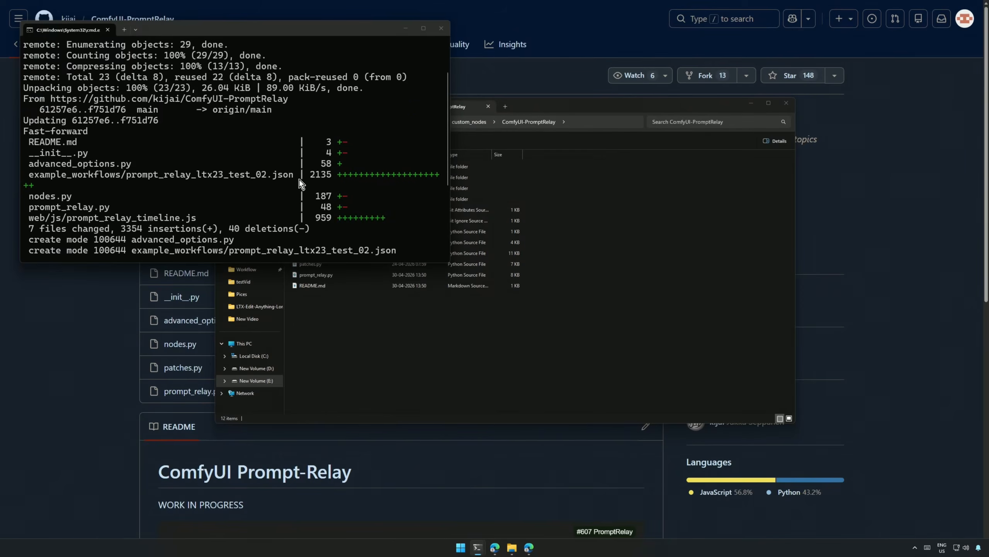
scroll(317, 214, down, 2)
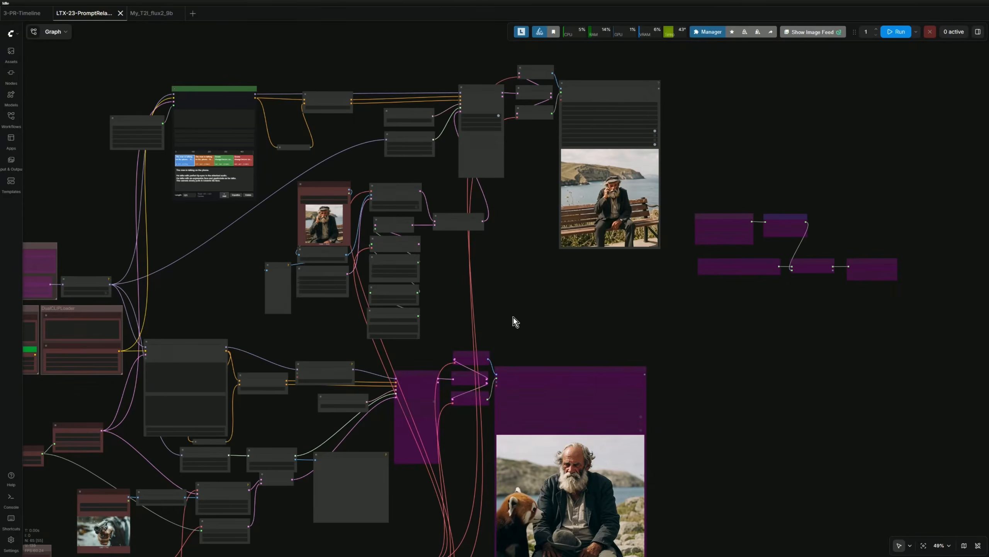
Switch to the LTX-23 PromptRelay workflow in ComfyUI and examine its overall layout, including the image, audio and video output nodes.
scroll(516, 314, down, 3)
drag(547, 289, 596, 280)
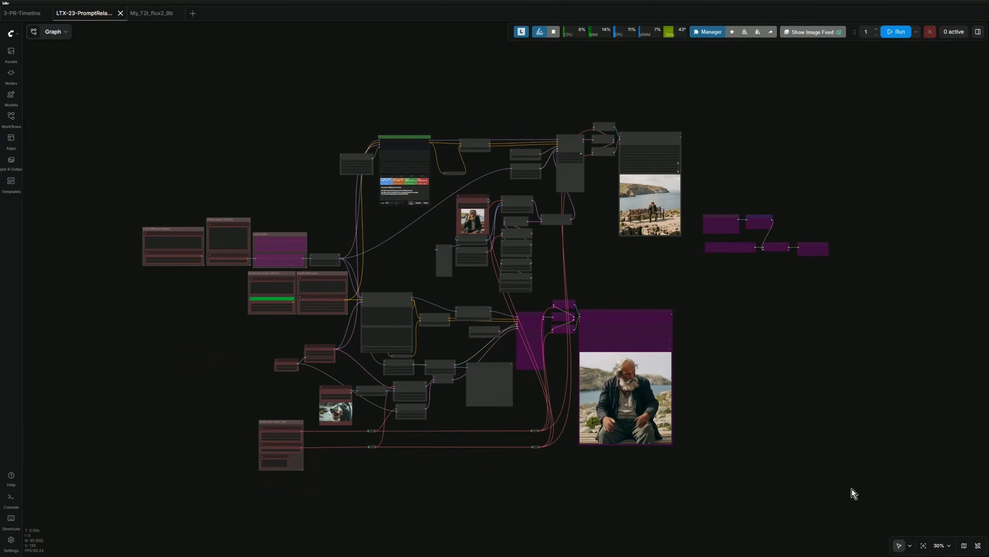
click(923, 545)
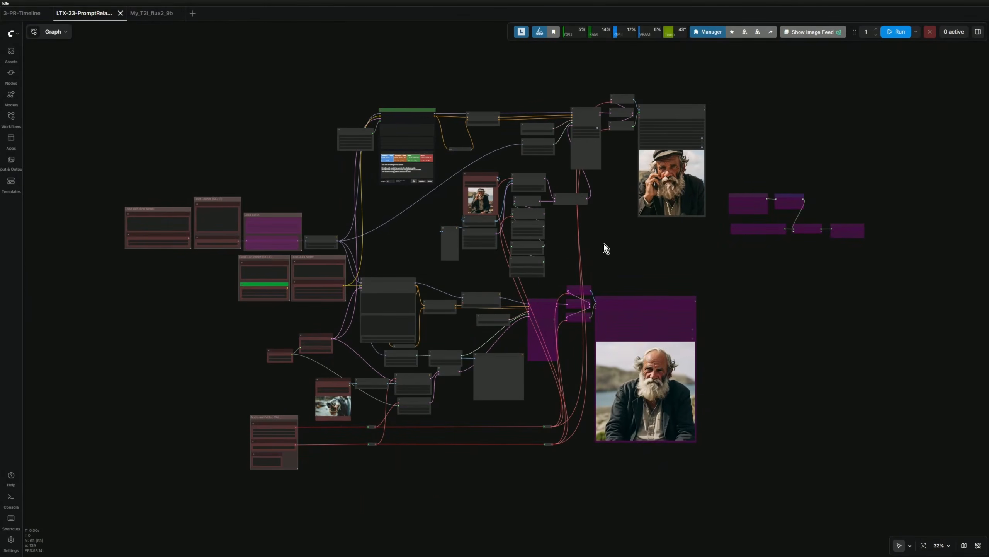
drag(604, 242, 567, 288)
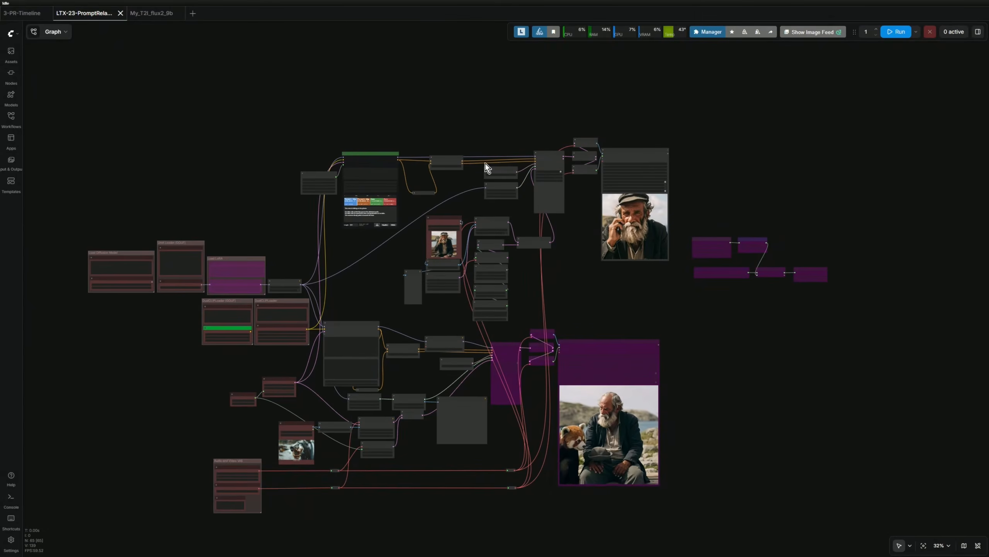
scroll(577, 260, up, 4)
scroll(577, 260, up, 15)
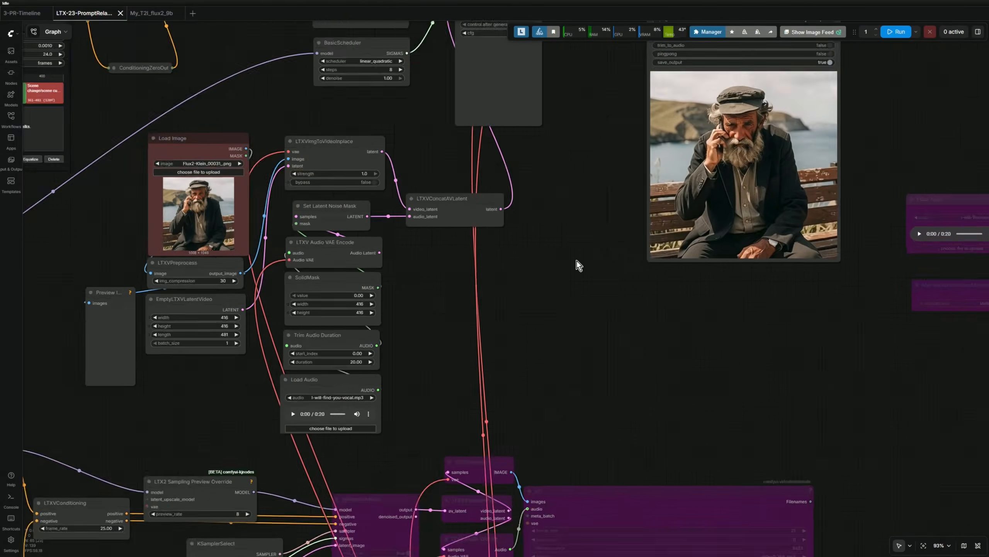
scroll(312, 378, down, 6)
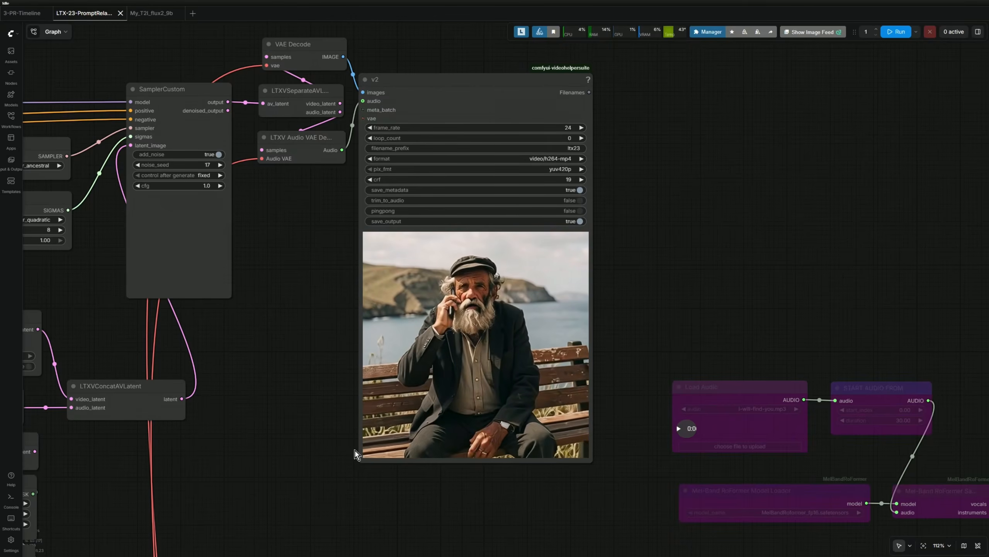
scroll(555, 514, down, 9)
drag(530, 539, 651, 413)
scroll(614, 444, down, 3)
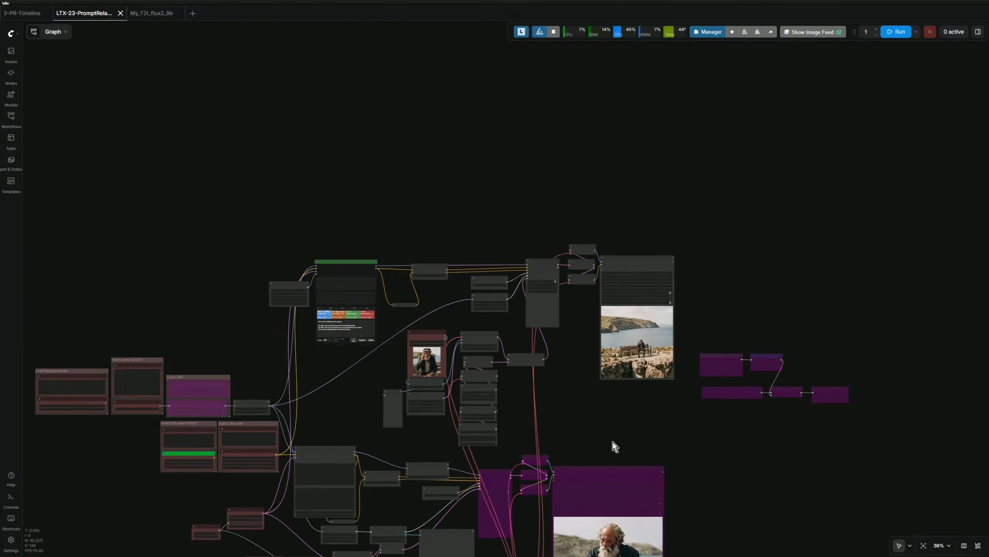
drag(614, 444, 528, 294)
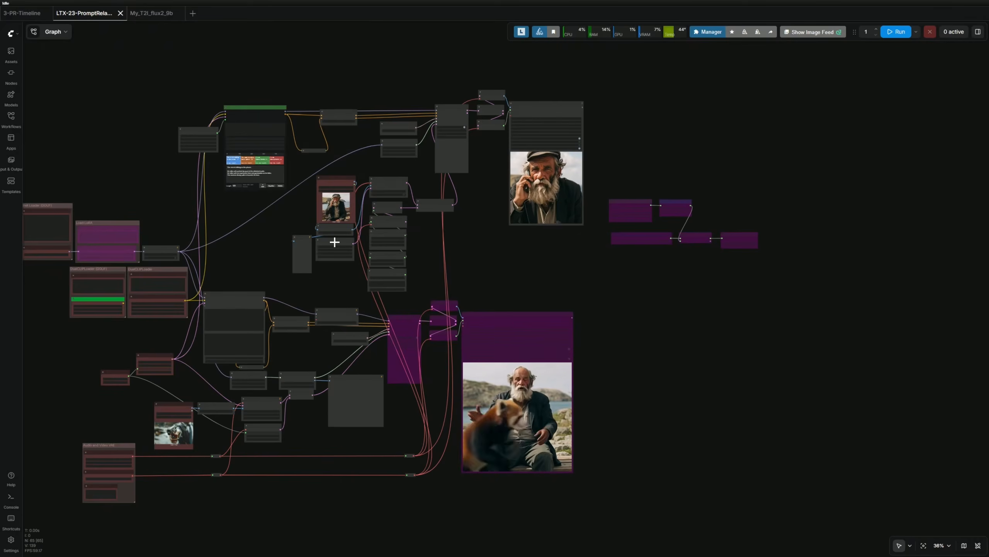
Examine the standard Prompt Relay Encode node, comparing its global prompt with the segment prompts separated by vertical bars.
scroll(263, 232, up, 9)
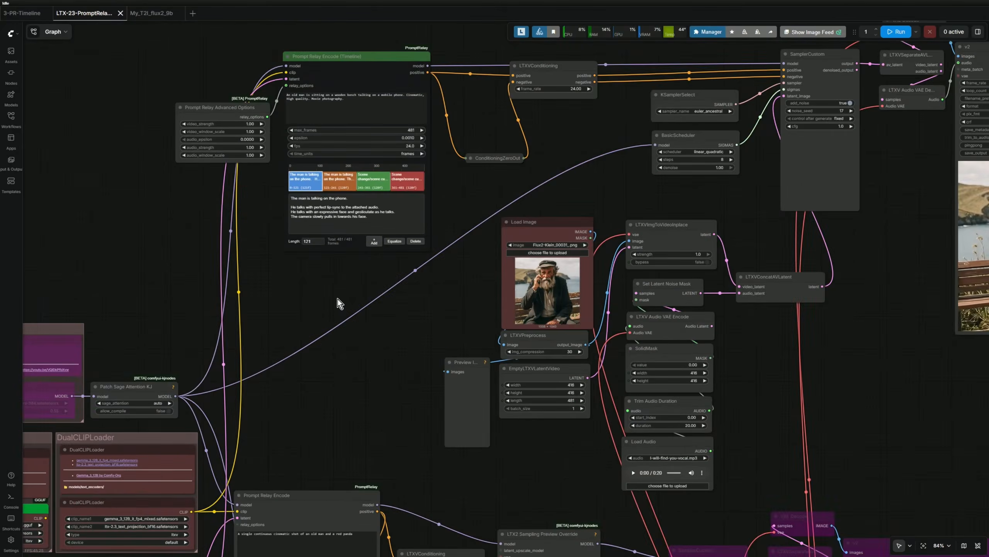
scroll(337, 298, up, 4)
drag(331, 270, 326, 383)
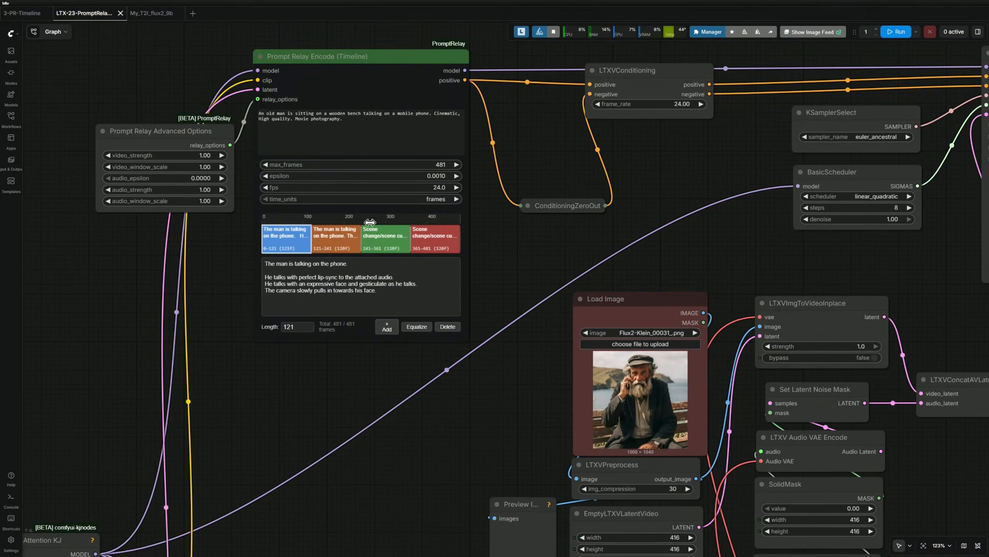
click(323, 108)
drag(310, 421, 307, 120)
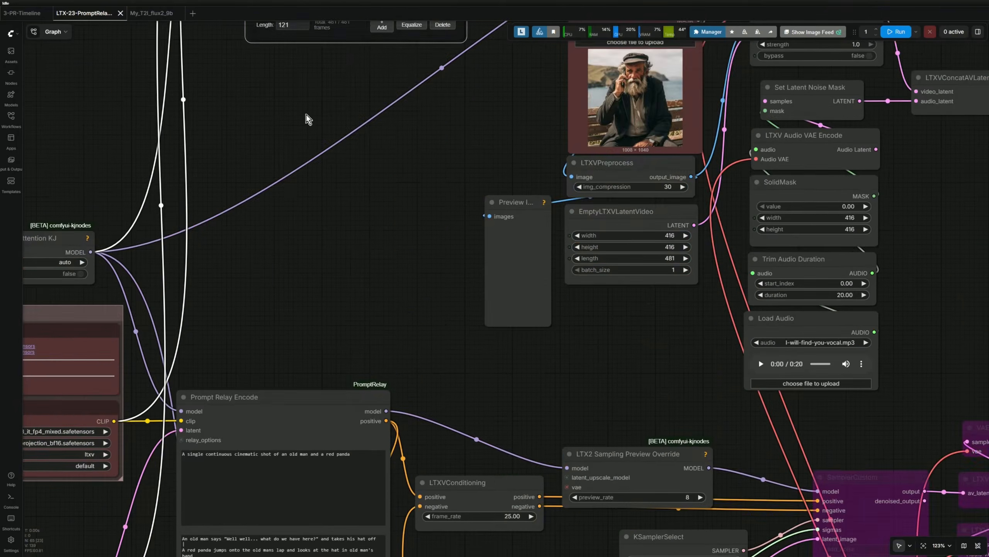
drag(349, 316, 378, 88)
scroll(228, 365, up, 5)
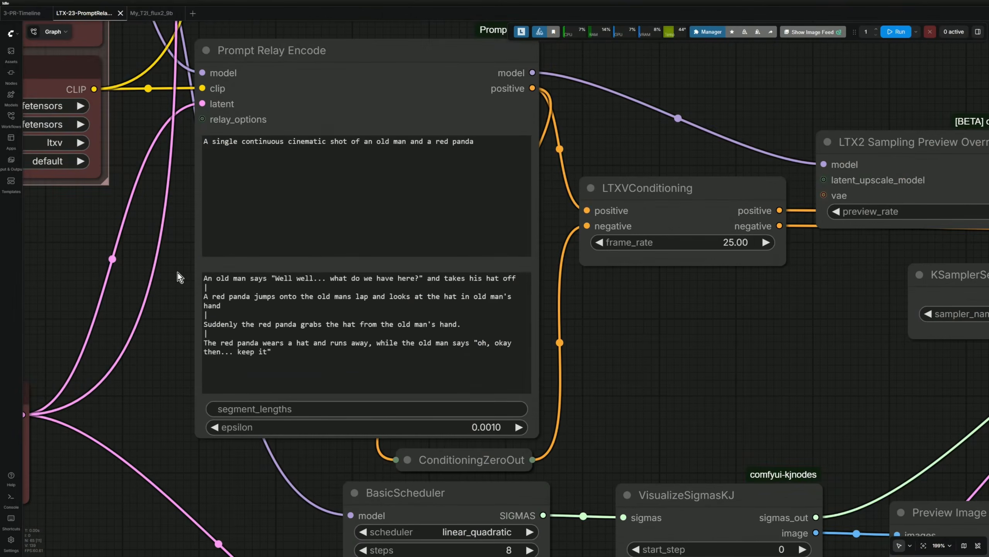
scroll(206, 269, up, 3)
drag(186, 281, 154, 286)
scroll(154, 287, down, 2)
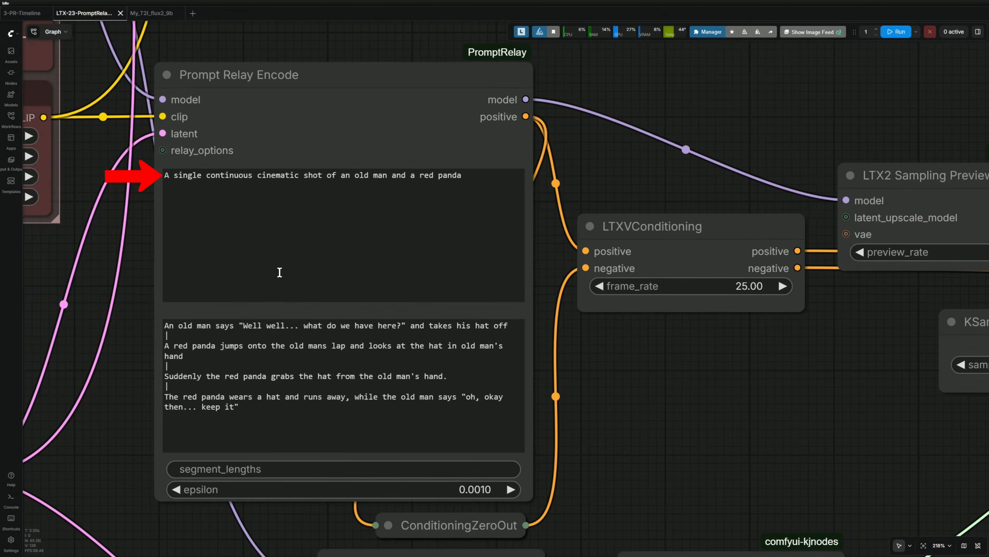
click(285, 223)
triple_click(314, 175)
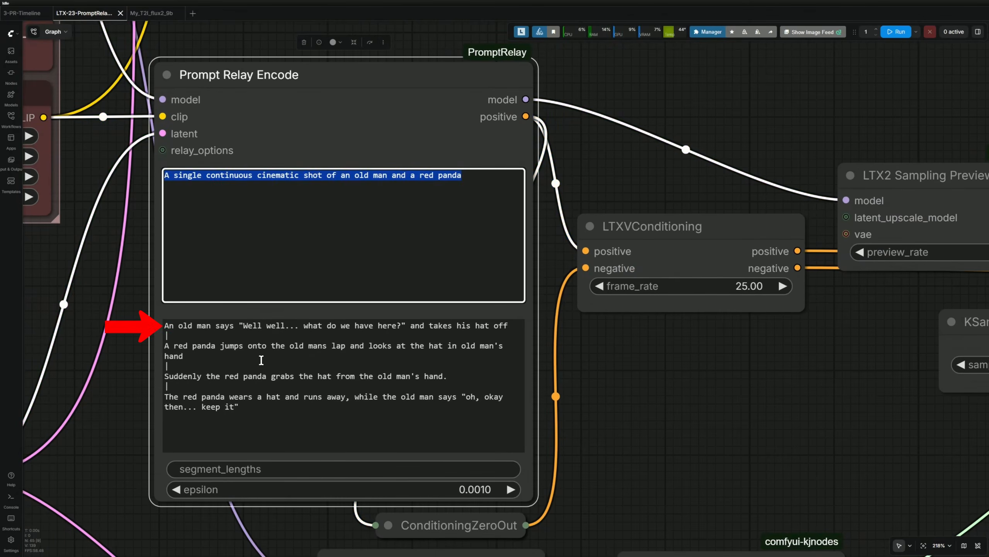
click(261, 360)
drag(249, 420, 163, 319)
click(201, 386)
scroll(201, 388, down, 9)
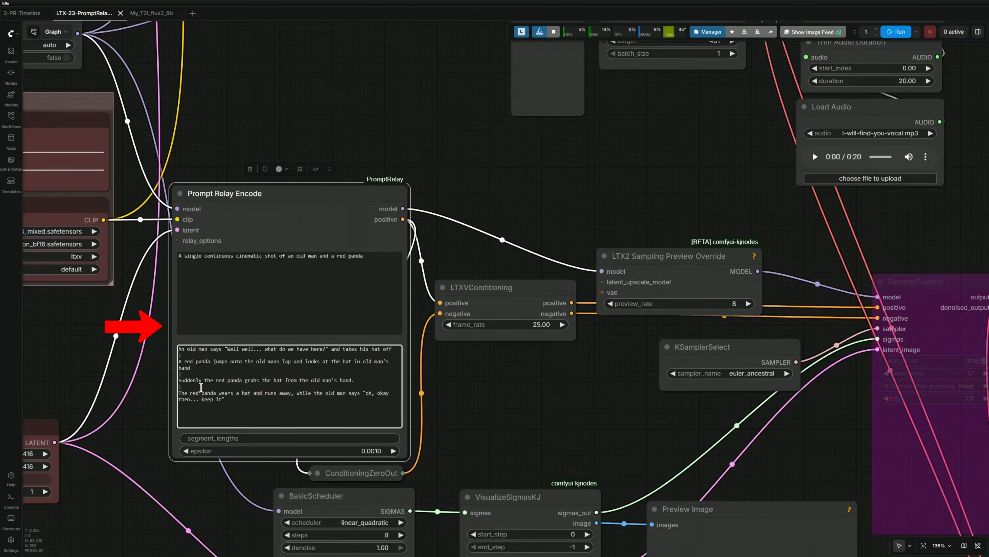
Examine the global prompt and the available time_units options in the Prompt Relay Encode (Timeline) node.
drag(267, 168, 248, 453)
drag(239, 310, 250, 378)
scroll(282, 214, up, 11)
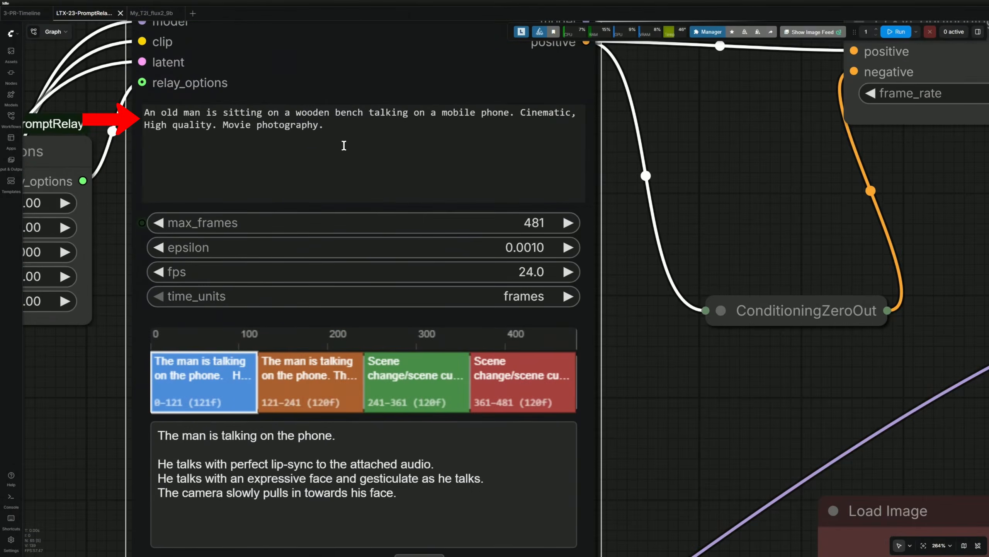
drag(337, 131, 113, 106)
click(254, 168)
scroll(254, 167, down, 3)
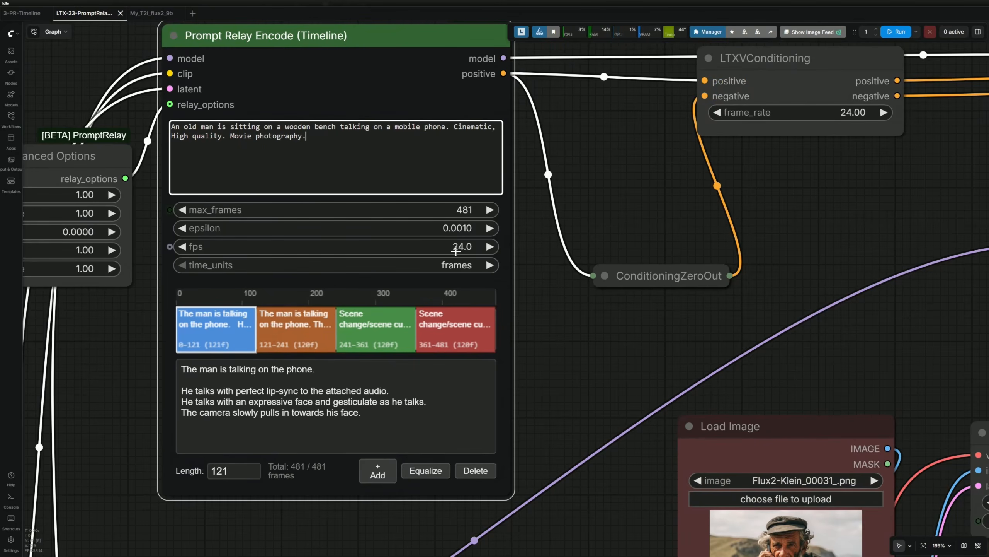
click(455, 265)
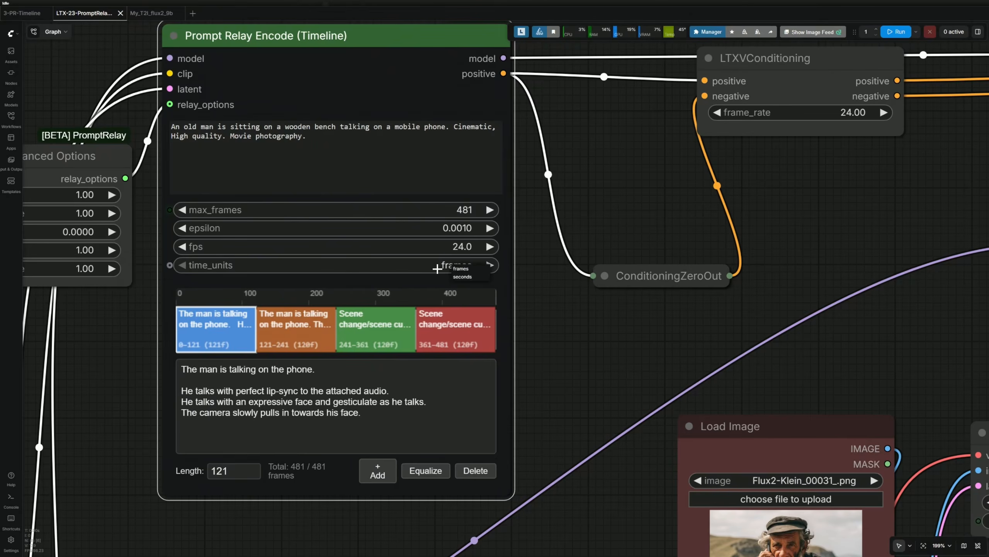
click(507, 282)
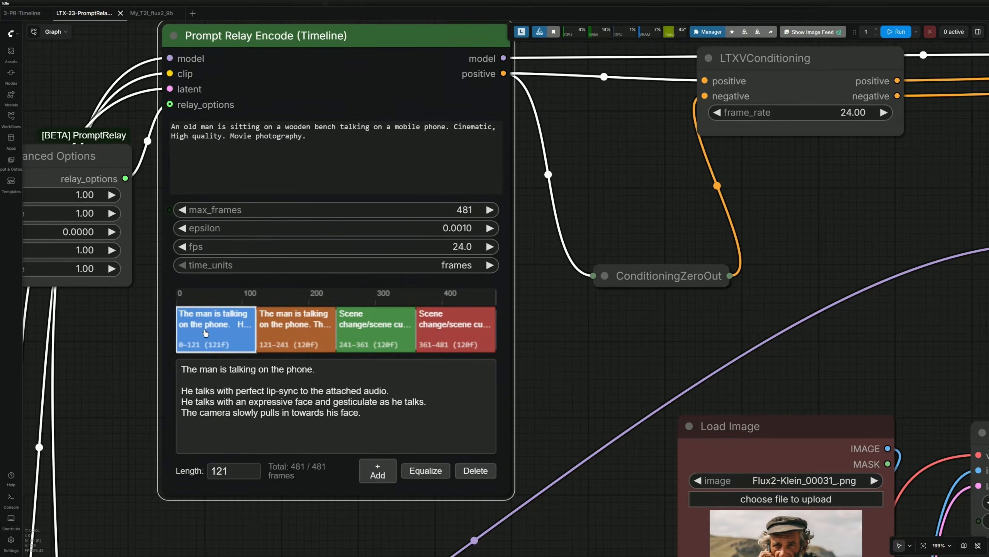
Read the prompt of each of the four colored segments in the Prompt Relay Encode (Timeline) node.
click(283, 335)
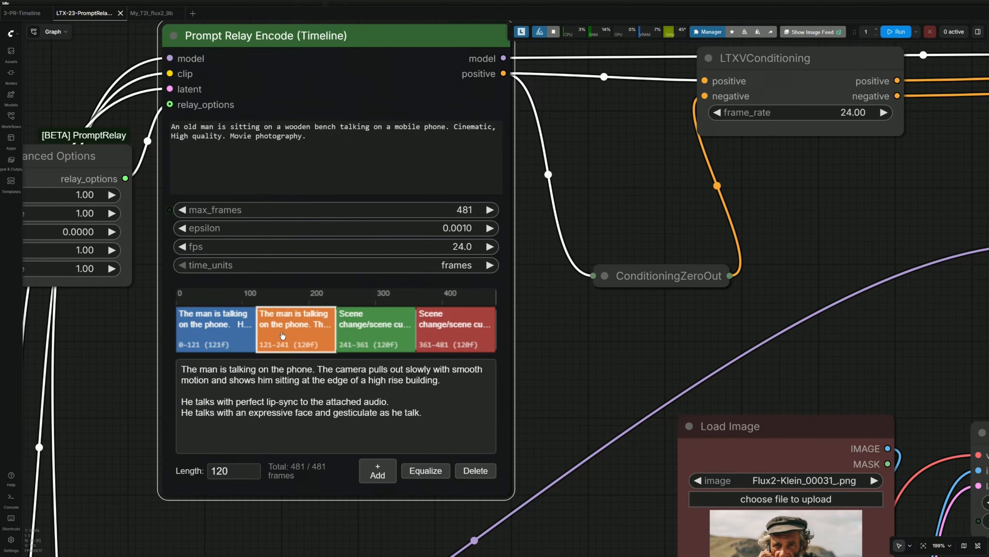
click(375, 337)
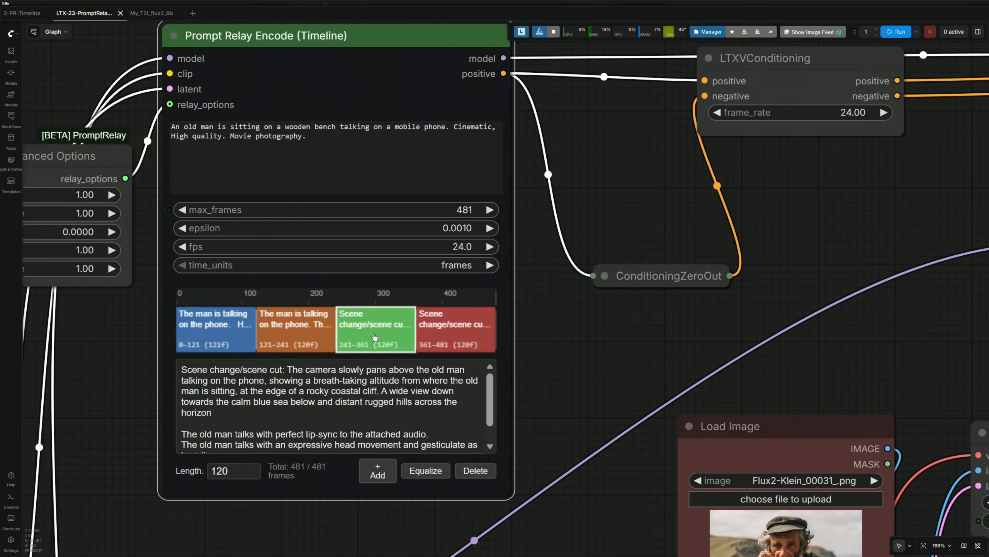
click(442, 331)
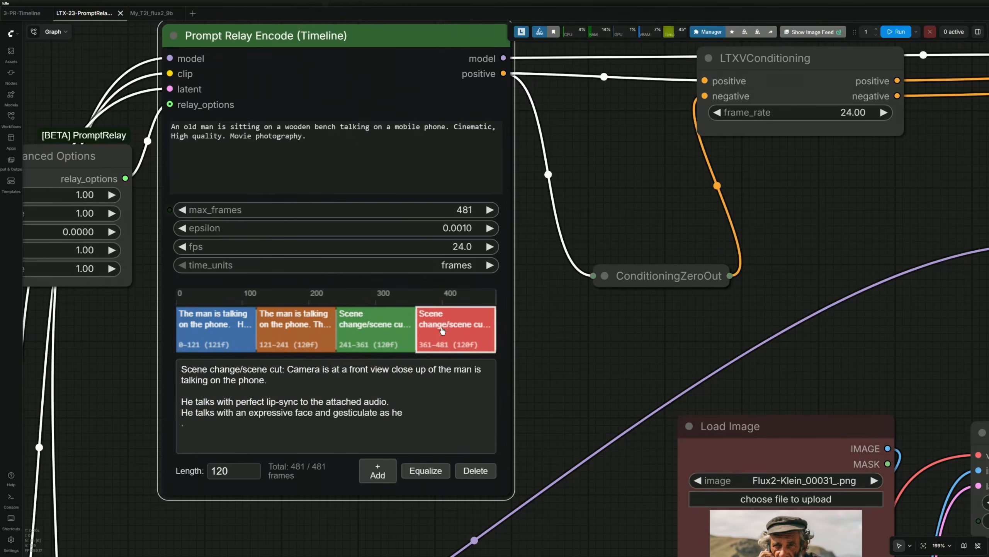
click(245, 329)
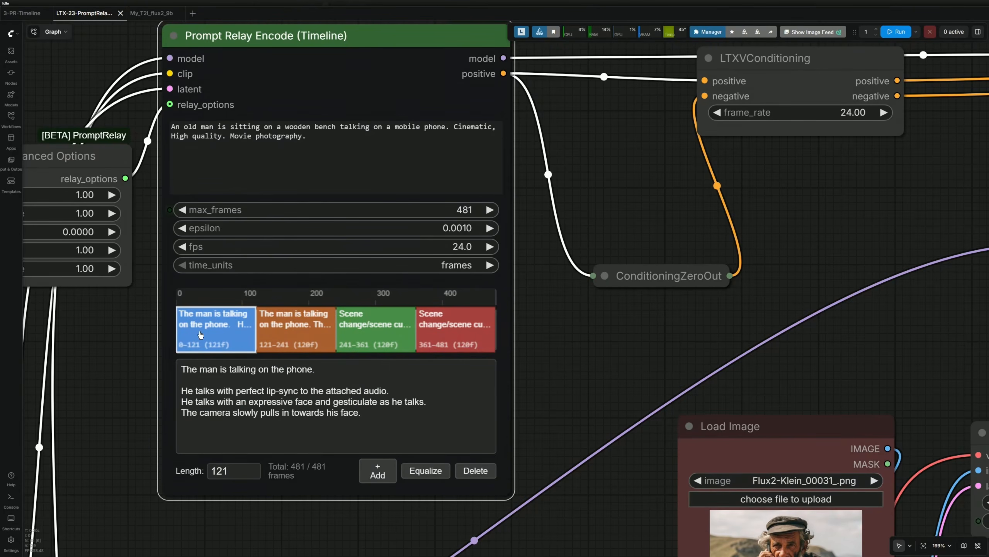
click(282, 335)
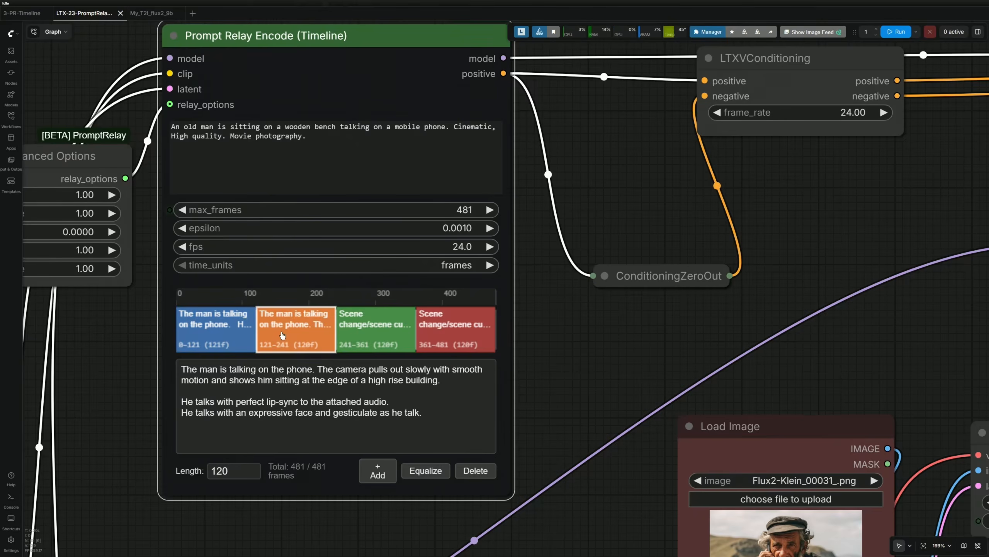
click(375, 337)
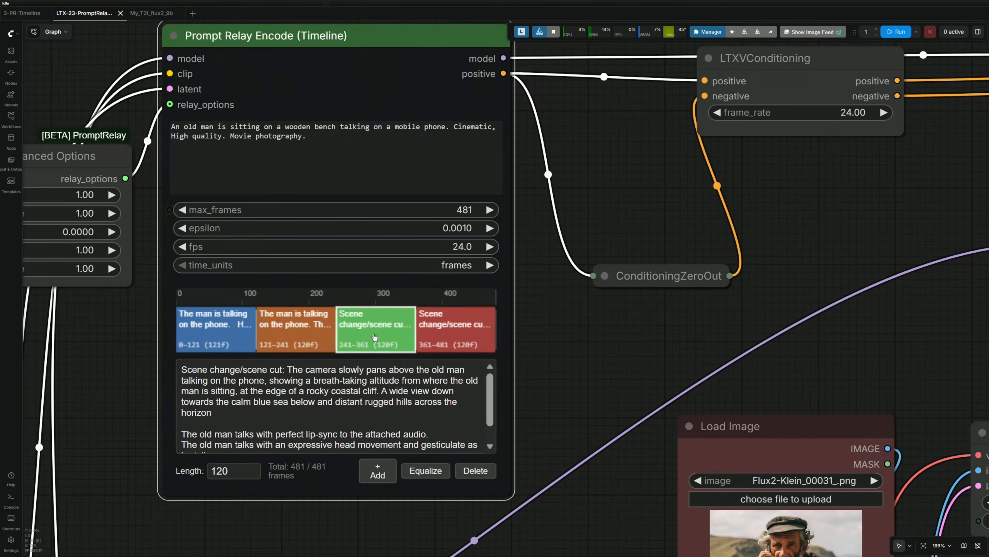
click(443, 331)
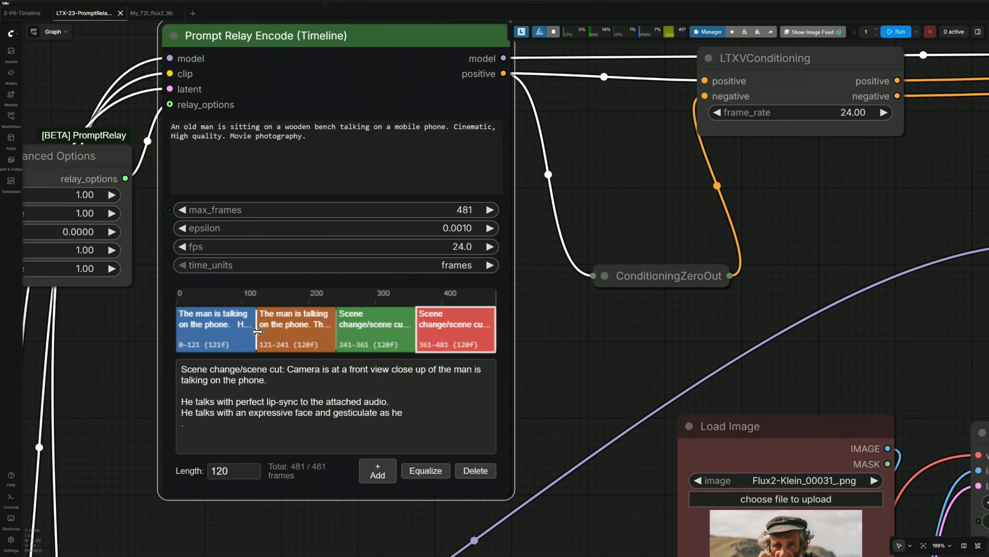
click(234, 331)
Duplicate the Prompt Relay Encode (Timeline) node and place the copy in the empty space above the original.
scroll(508, 405, down, 5)
drag(618, 389, 548, 492)
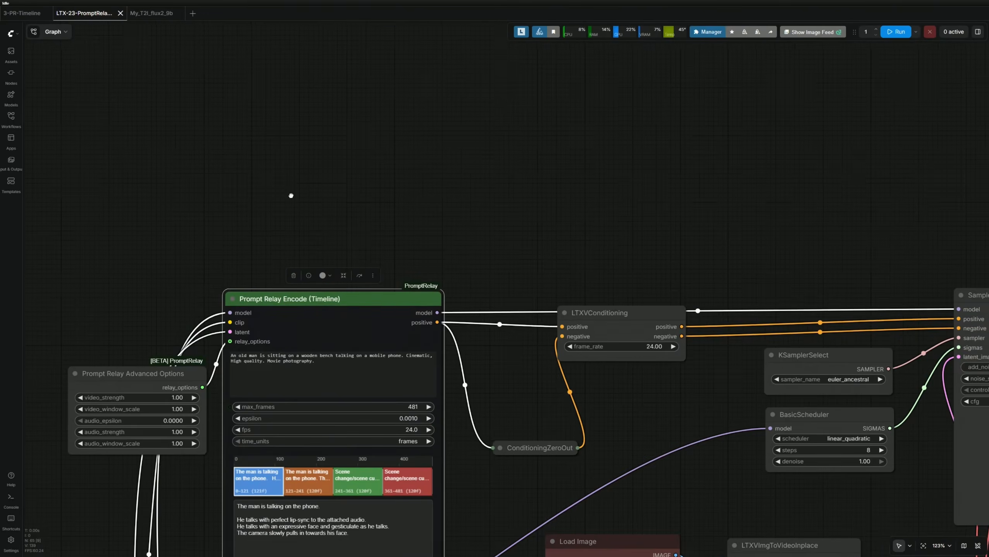
scroll(287, 233, down, 5)
key(ctrl+c)
key(ctrl+v)
scroll(241, 168, up, 5)
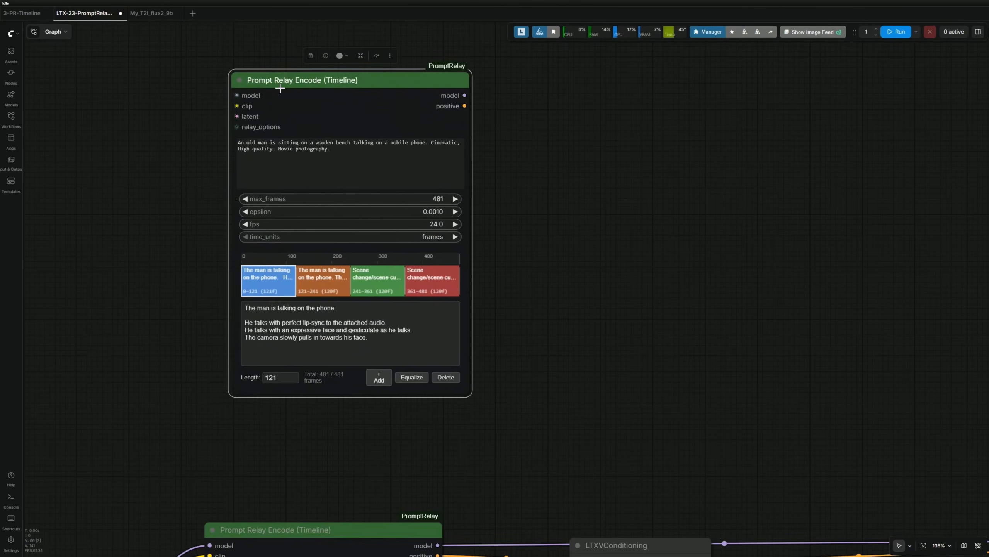
drag(283, 86, 251, 111)
scroll(304, 296, up, 3)
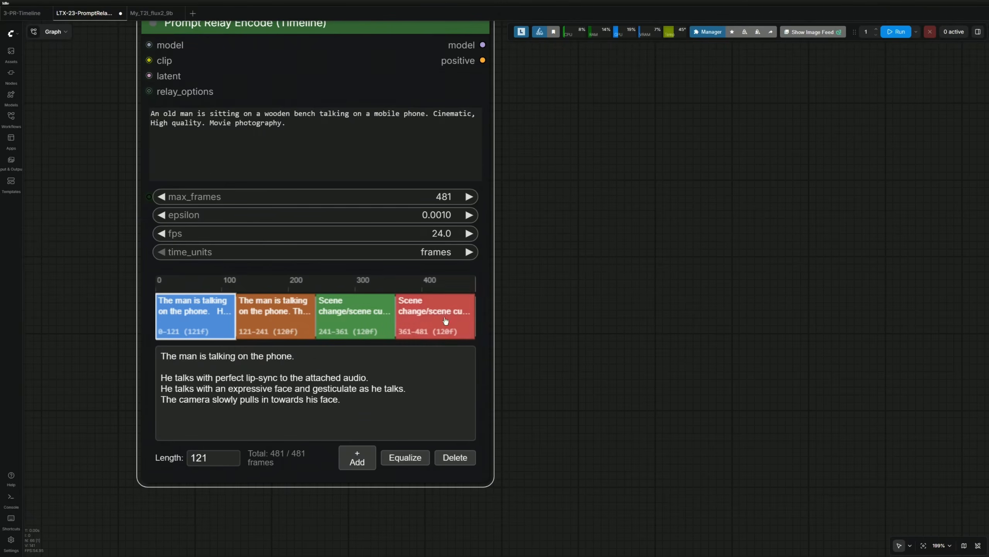
Delete the red, green and orange segments from the copied timeline node, keeping only the blue first segment.
click(433, 316)
click(455, 457)
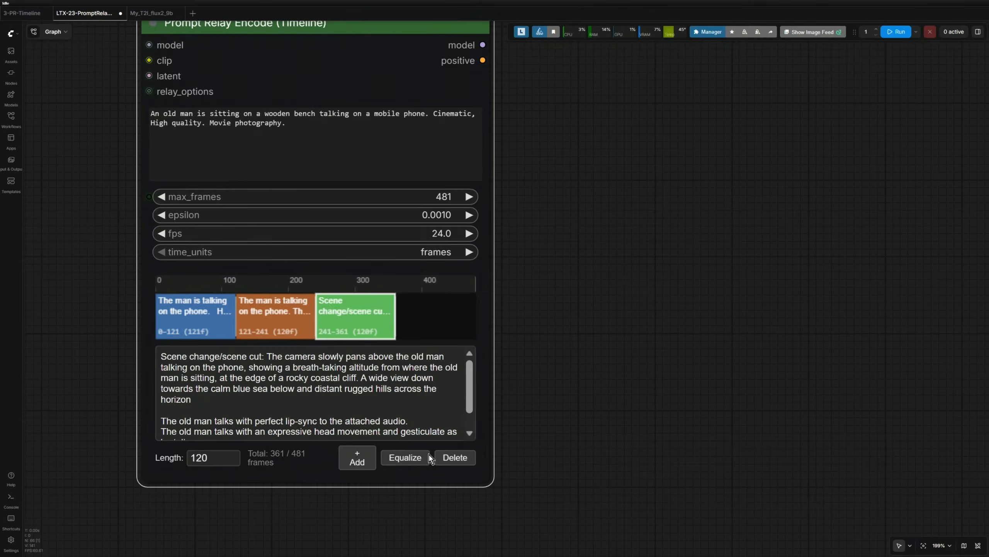
click(450, 458)
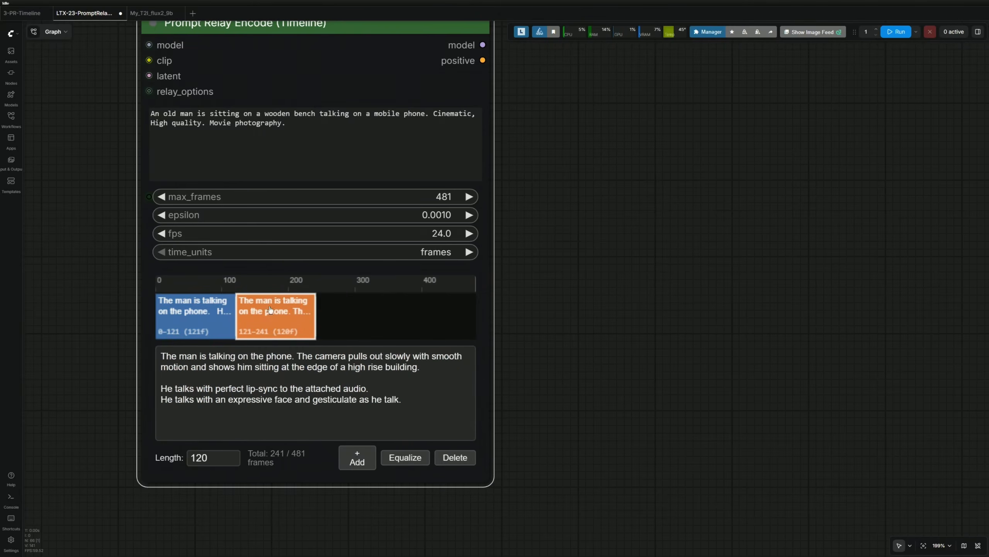
click(461, 464)
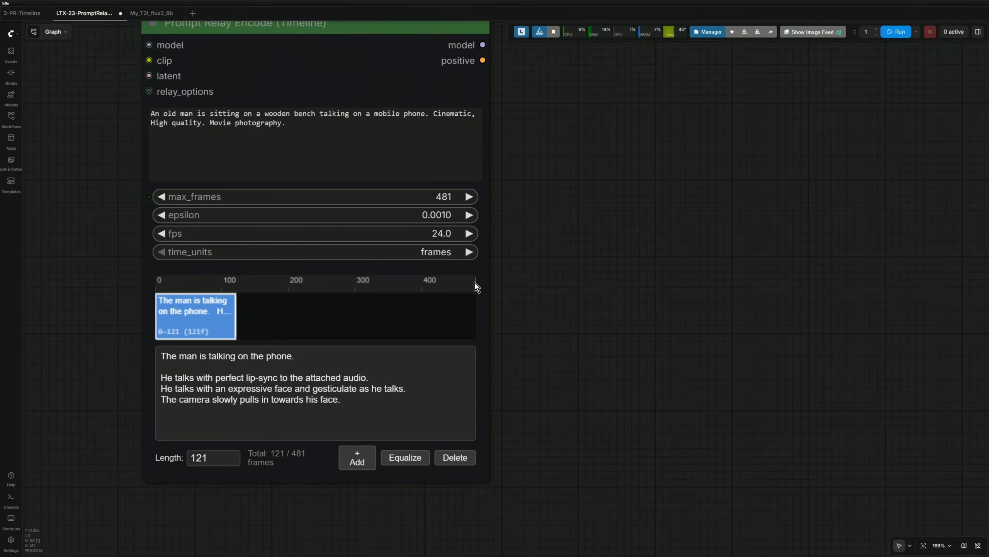
Extend the first segment to about 201 frames and add a second segment about 93 frames long.
drag(235, 313, 288, 316)
click(358, 460)
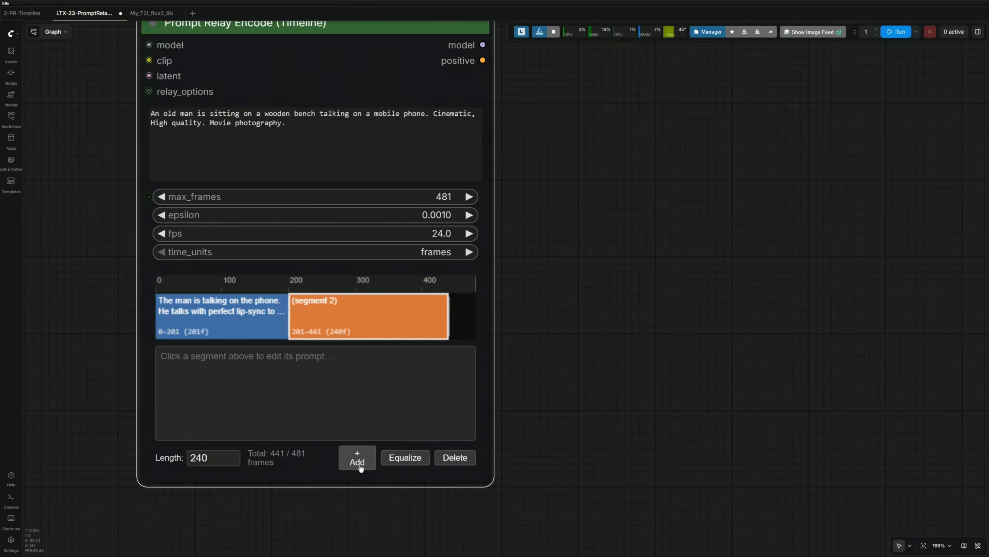
drag(448, 317, 346, 322)
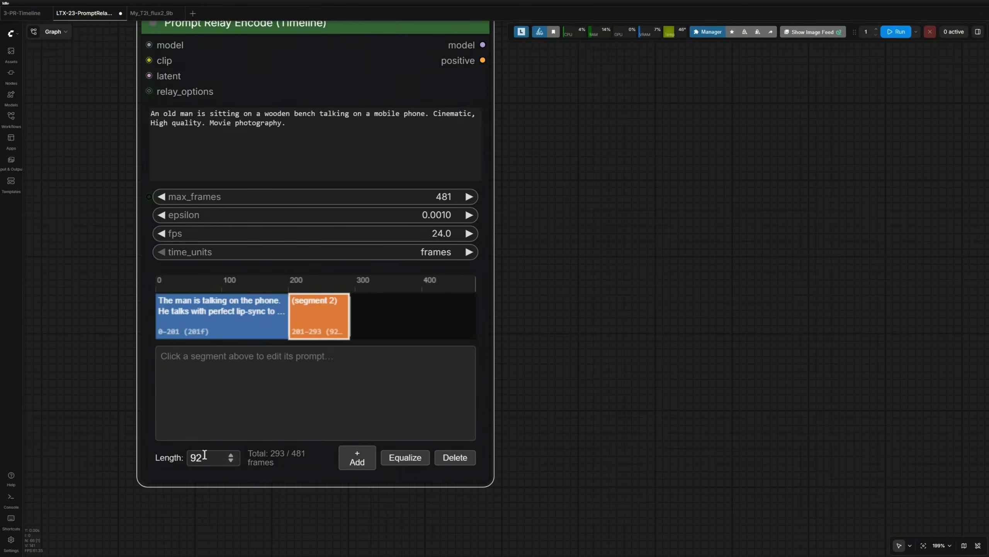
drag(350, 336, 351, 336)
Check the prompts of both segments and equalize the segment lengths across the timeline.
click(269, 321)
click(170, 322)
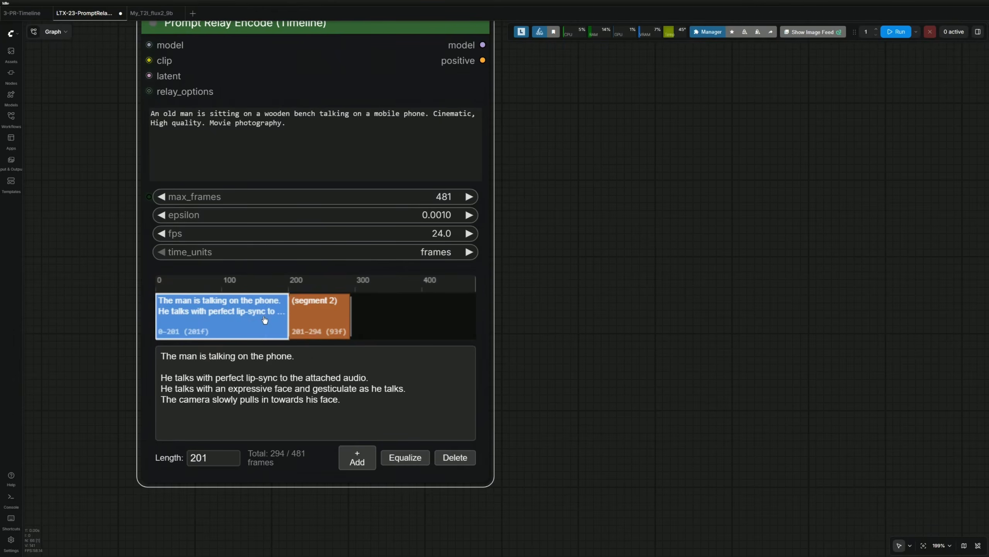
click(312, 321)
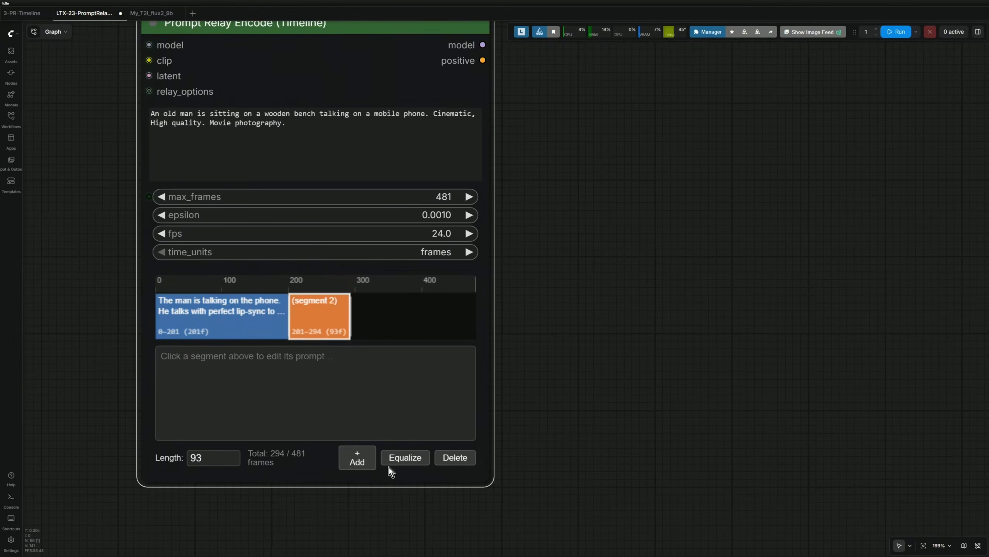
click(412, 459)
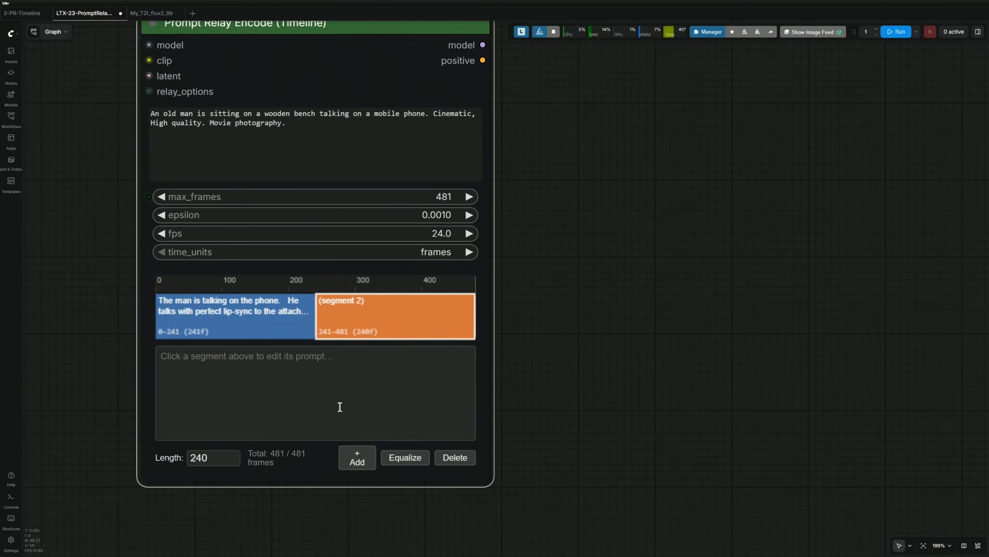
Shorten the second segment to about 112 frames and set the node's max_frames to 241.
drag(475, 316, 391, 329)
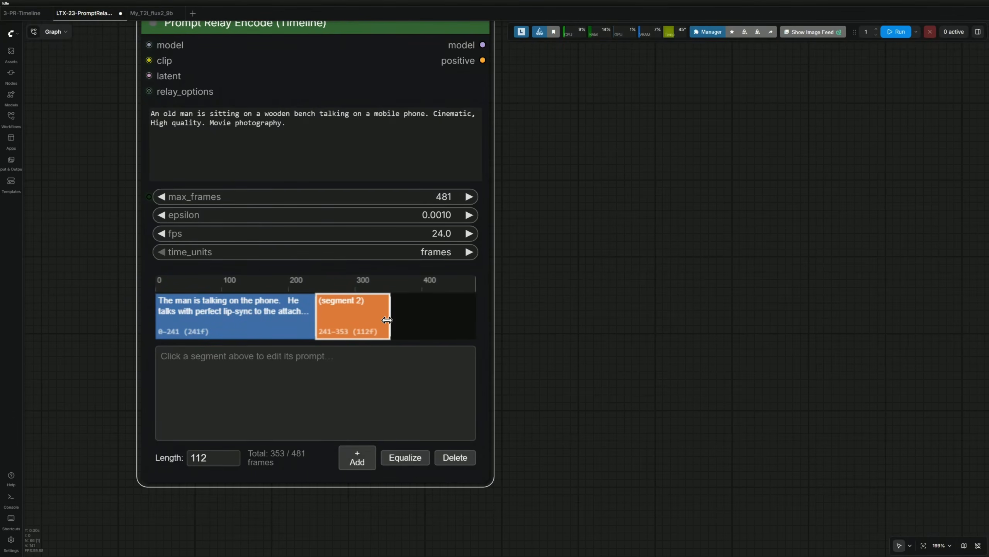
click(393, 351)
click(446, 199)
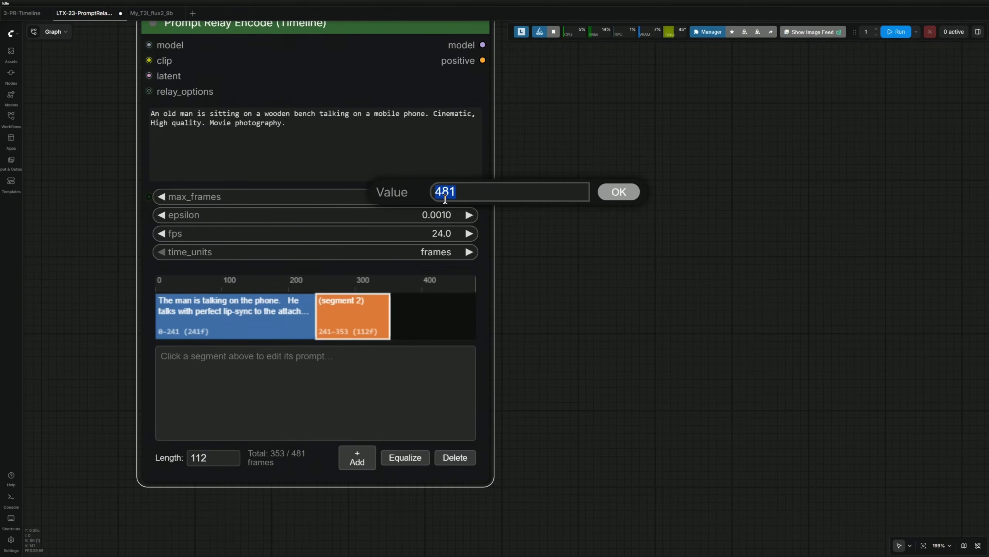
text(2)
key(Return)
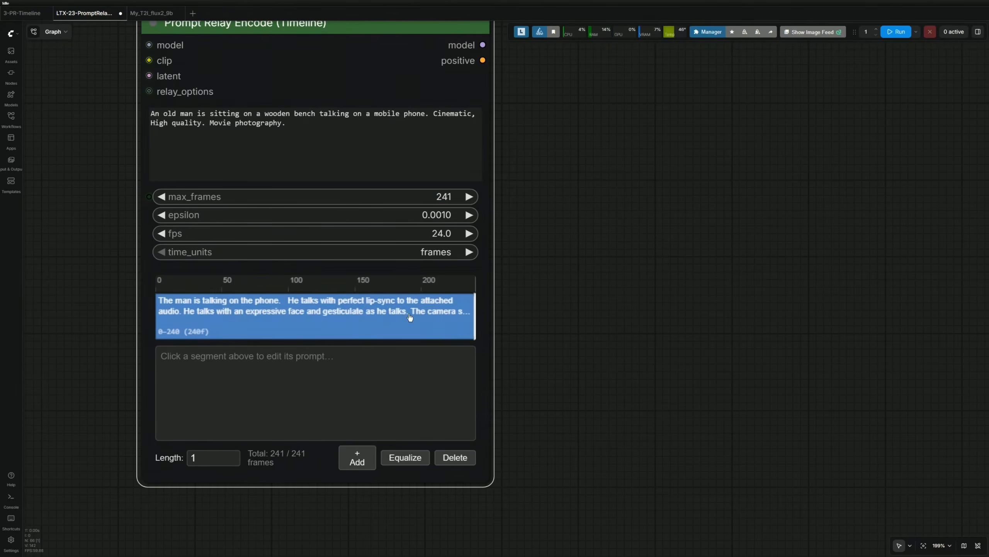
Shorten the first segment to about 129 frames and fill the freed timeline with several additional segments.
click(394, 314)
drag(475, 316, 327, 316)
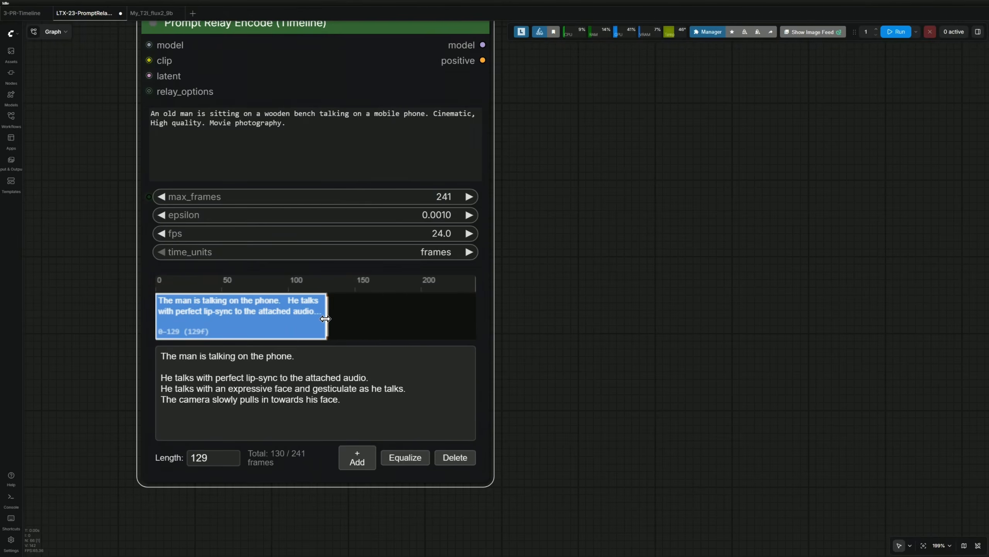
click(356, 456)
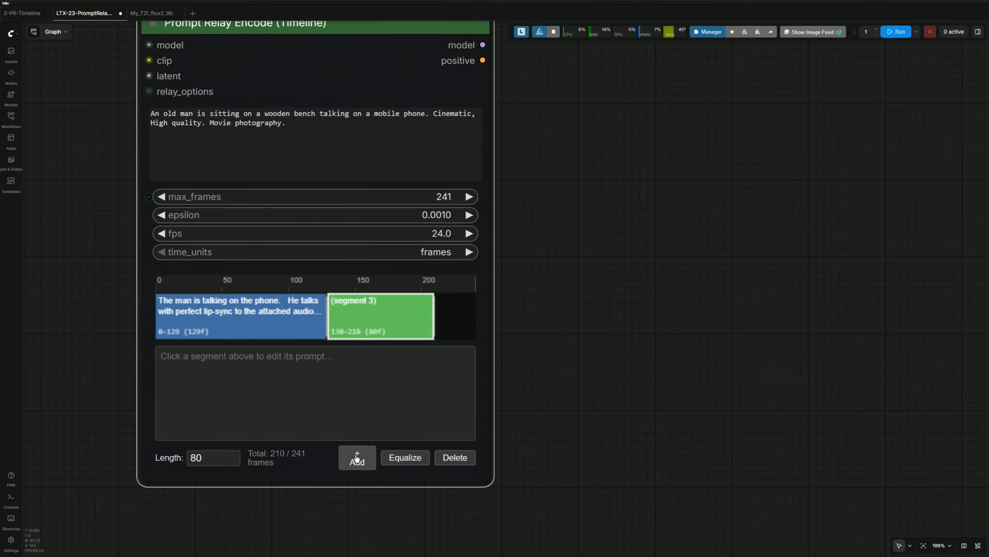
click(356, 456)
click(356, 456)
click(356, 456)
click(356, 456)
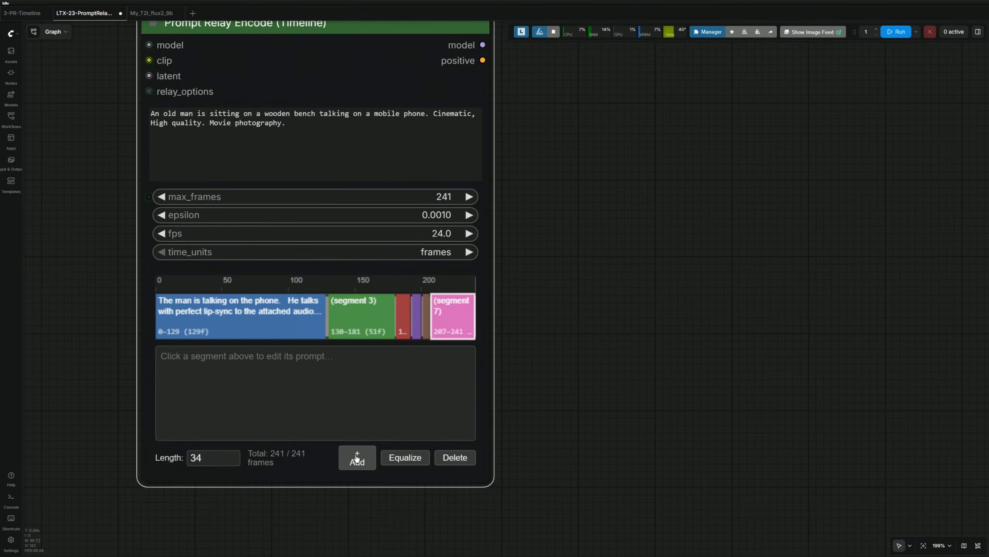
click(356, 456)
click(357, 456)
Delete the extra segments so only the first two remain, split evenly across the 241 frames.
click(442, 460)
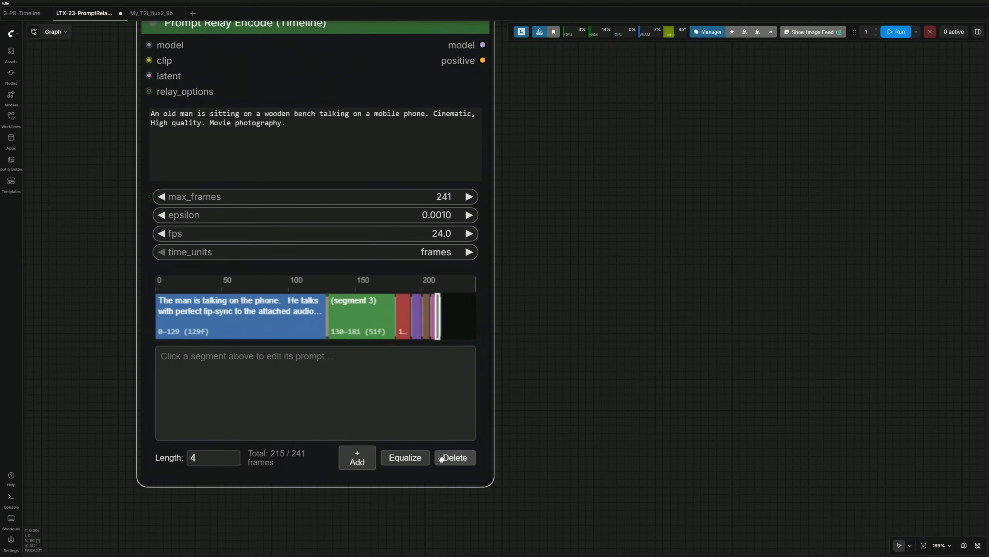
click(447, 461)
click(448, 460)
click(448, 460)
click(449, 460)
scroll(575, 422, down, 5)
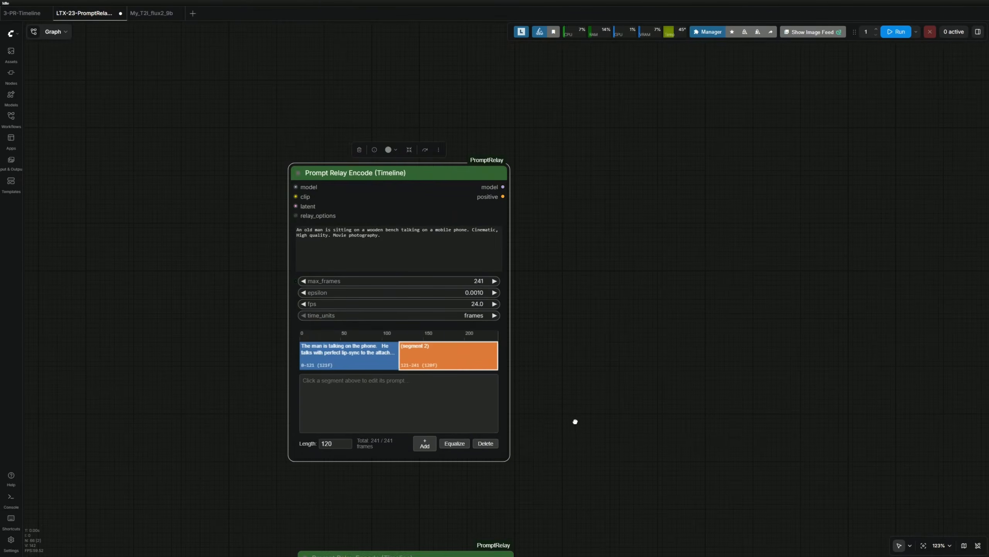
Examine the Load Diffusion Model and Unet Loader (GGUF) groups, including their download links and selected models.
scroll(575, 421, down, 10)
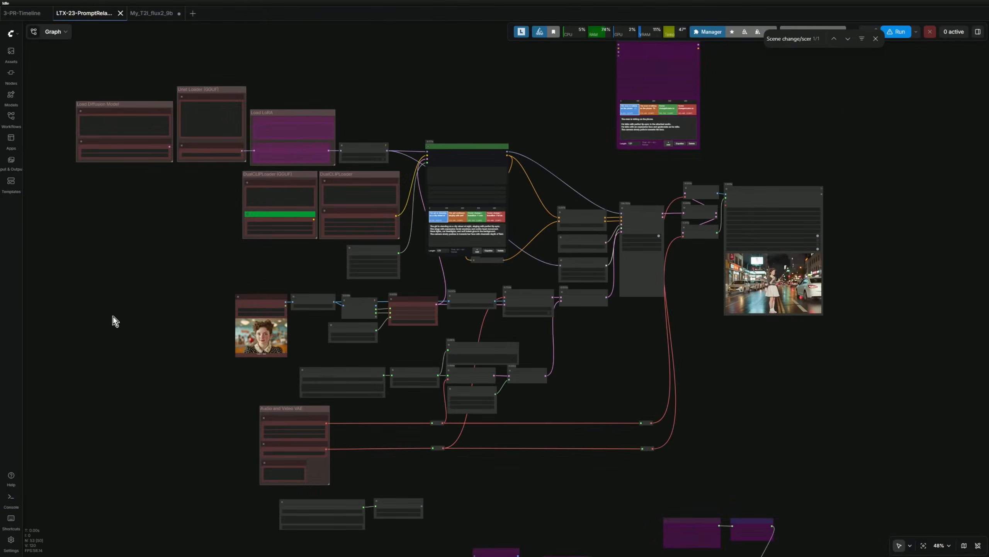
scroll(156, 231, up, 10)
scroll(192, 351, up, 10)
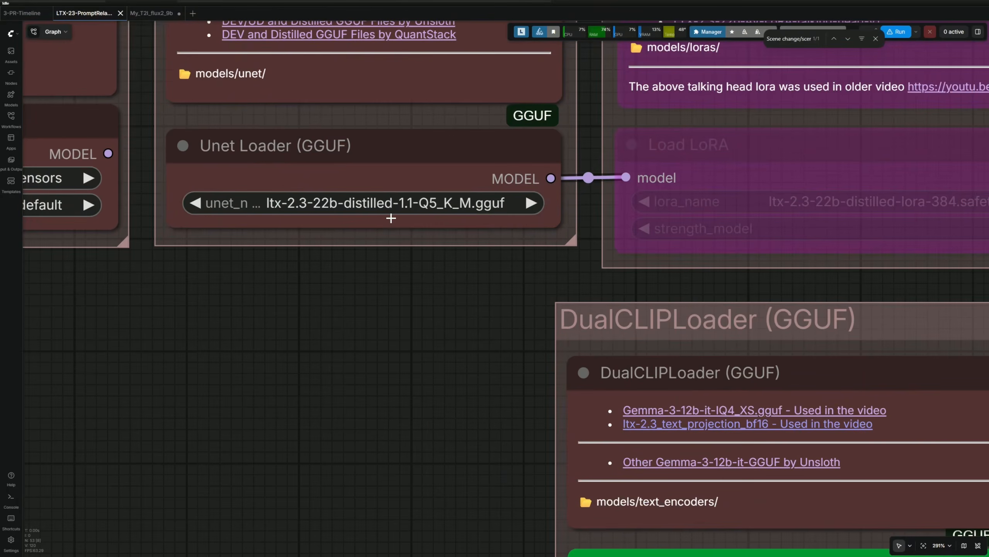
drag(245, 342, 602, 438)
drag(409, 433, 472, 446)
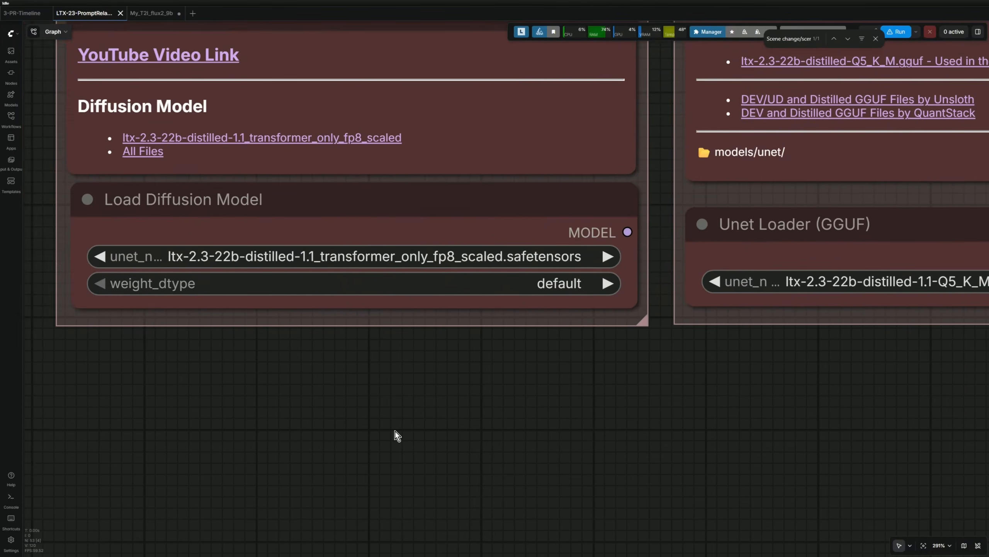
scroll(395, 431, down, 6)
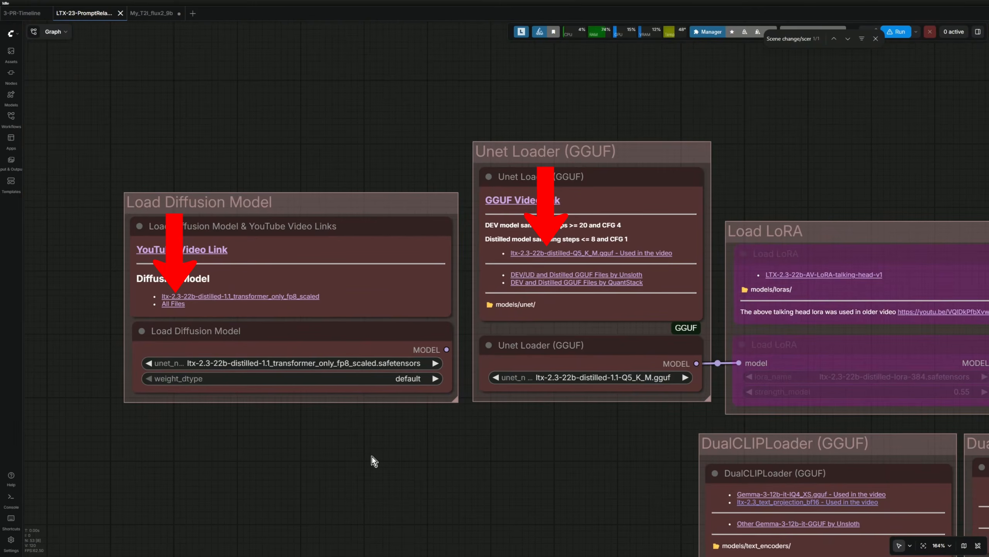
scroll(372, 457, down, 2)
Examine the bypassed Load LoRA group and the settings of the Patch Sage Attention KJ node.
drag(504, 494, 243, 411)
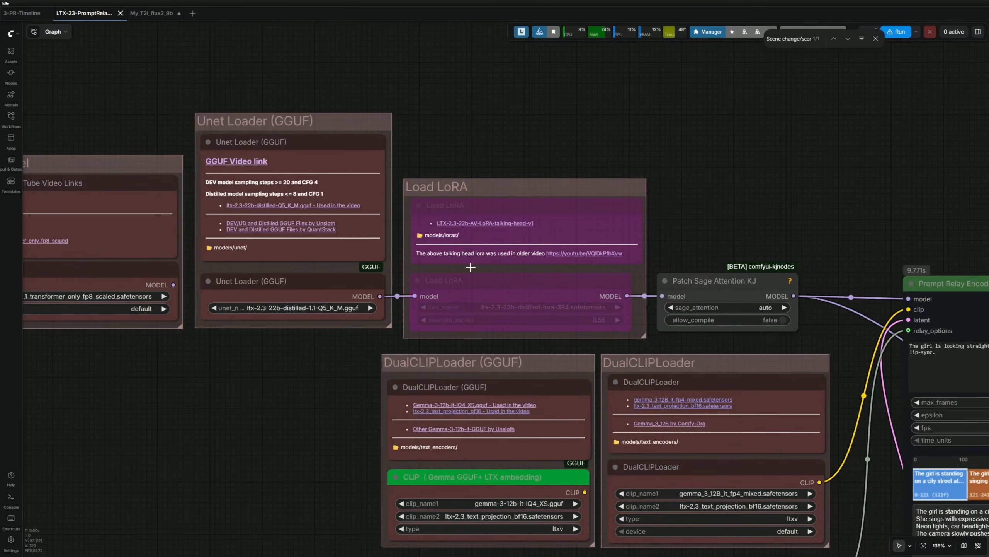
drag(344, 402, 111, 304)
scroll(122, 304, down, 2)
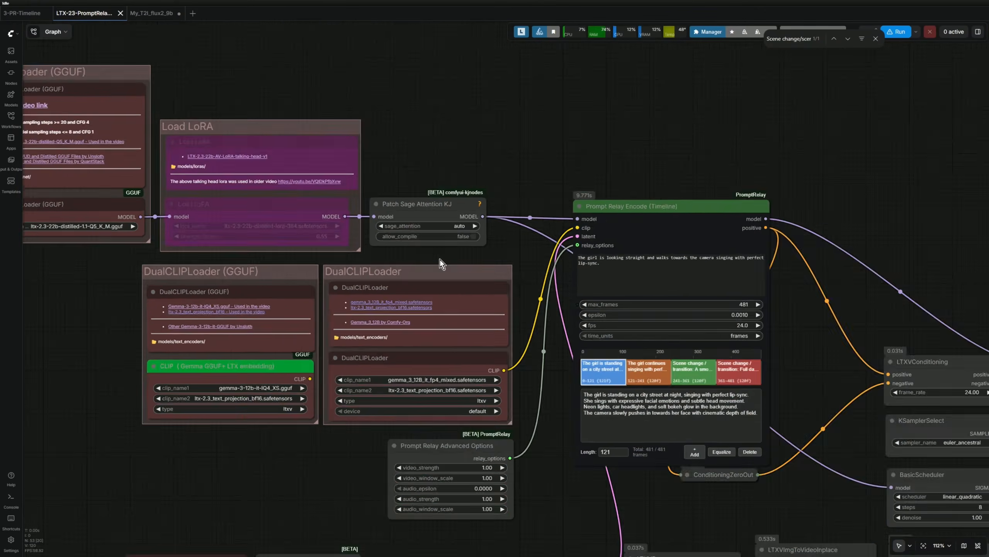
scroll(437, 253, up, 9)
click(419, 151)
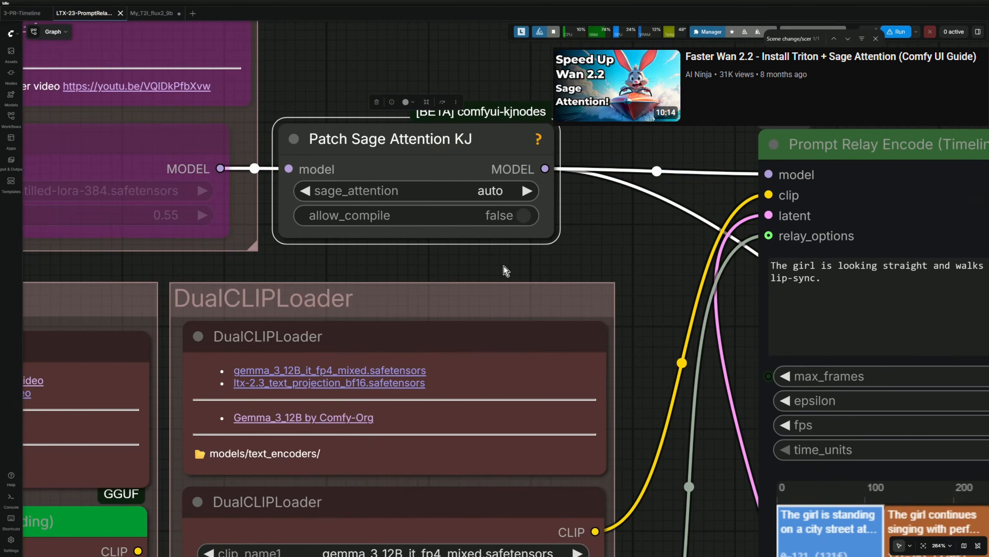
scroll(577, 245, down, 8)
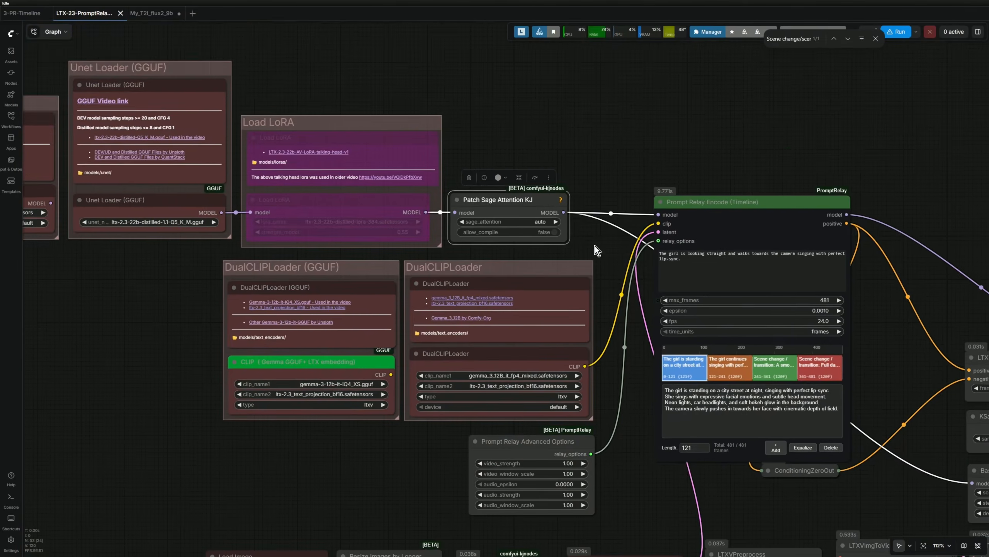
Compare the text encoders in the DualCLIPLoader (GGUF) and DualCLIPLoader groups.
drag(576, 245, 596, 174)
scroll(439, 272, up, 5)
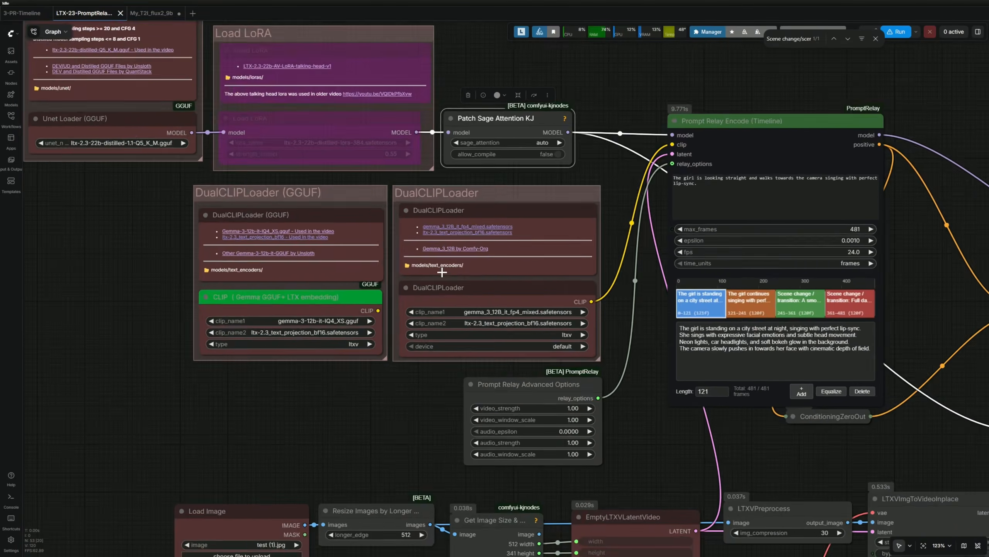
click(242, 159)
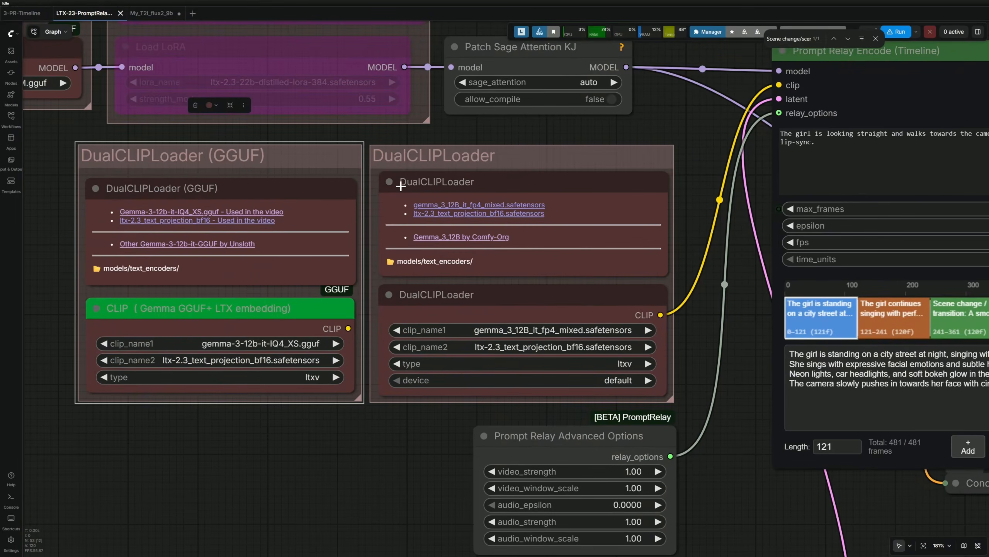
click(432, 163)
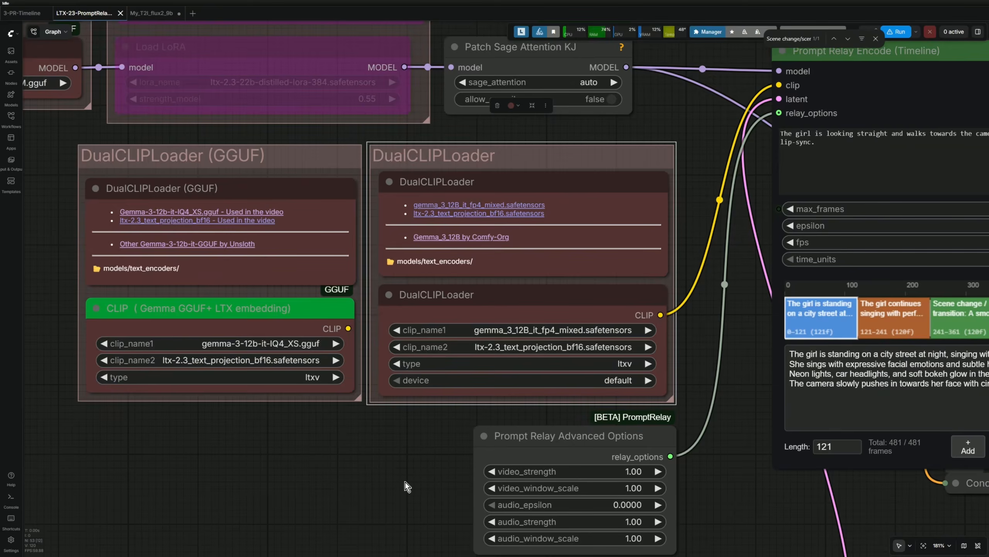
scroll(405, 481, down, 4)
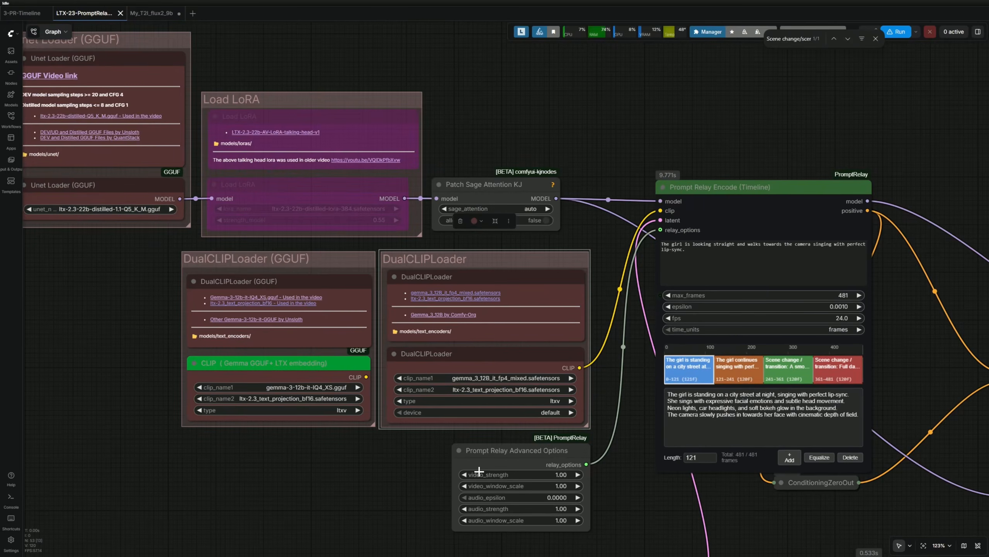
Color the Resize Images by Longer Edge node dark red to match the Load Image node.
scroll(442, 484, down, 4)
drag(442, 484, 416, 298)
scroll(387, 409, up, 8)
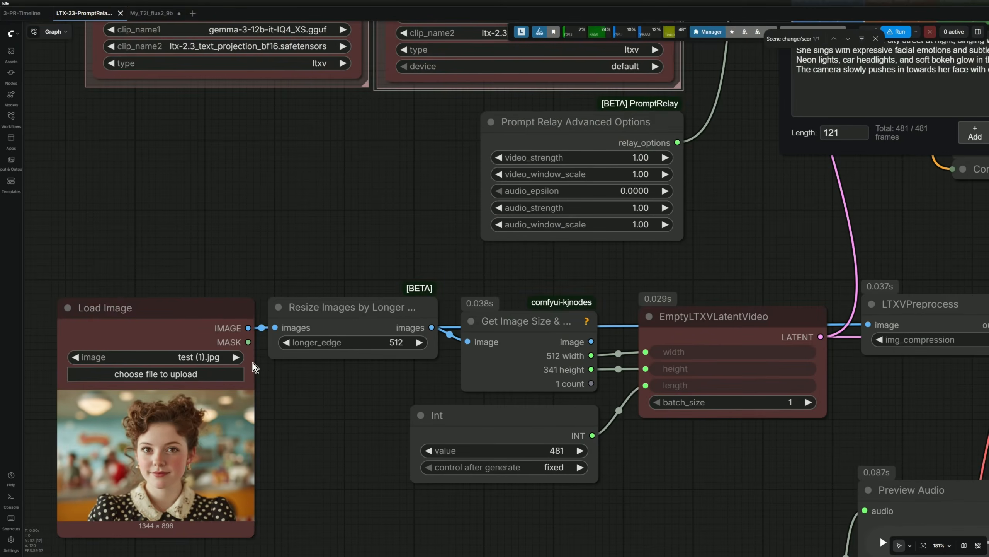
click(252, 363)
scroll(274, 400, down, 1)
scroll(277, 397, up, 4)
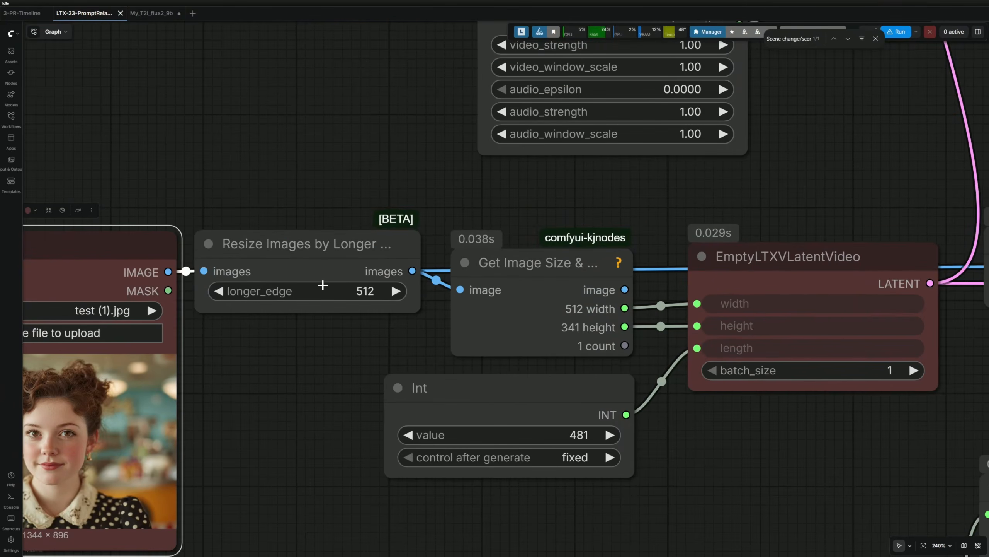
click(319, 244)
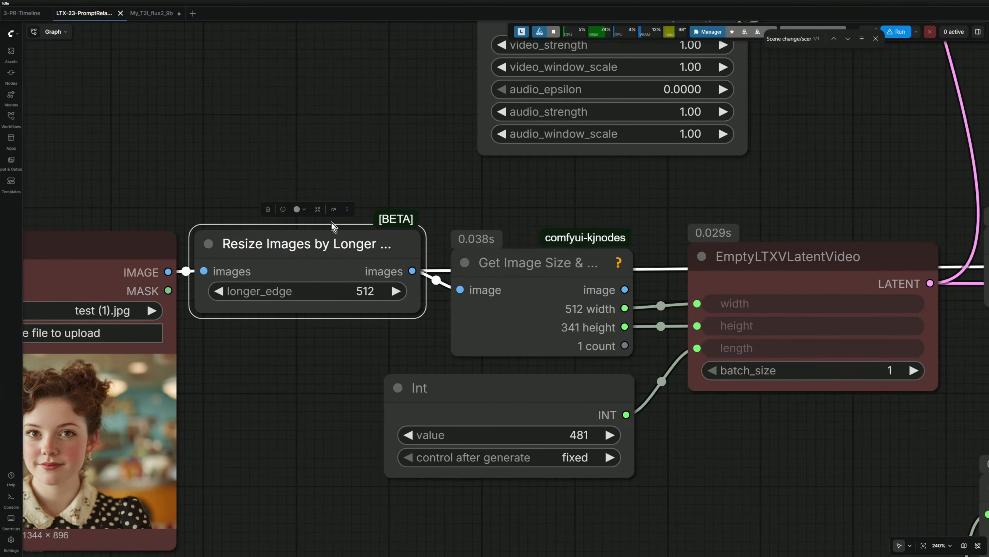
click(296, 211)
click(266, 194)
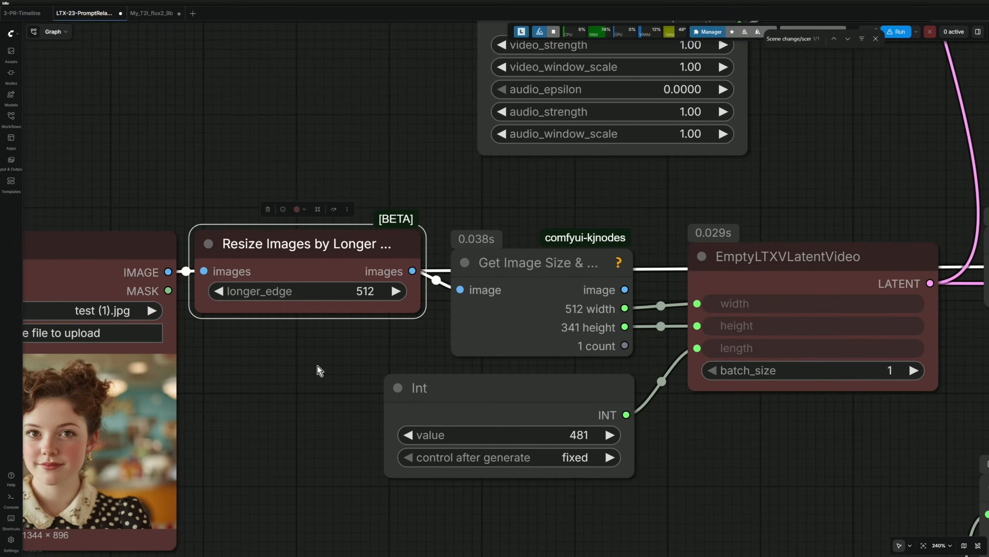
Delete the Int node that feeds the length input of the EmptyLTXVLatentVideo node.
scroll(320, 369, down, 2)
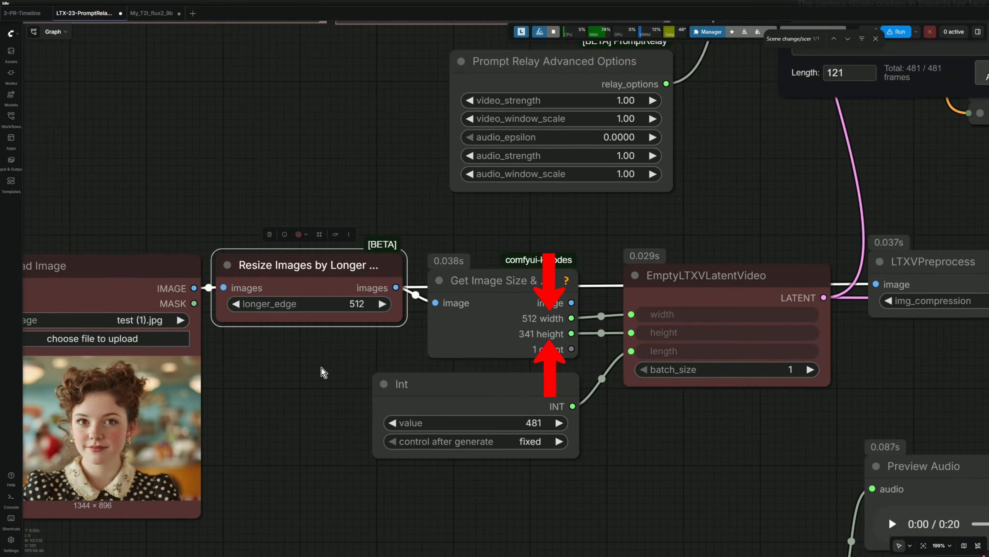
click(427, 397)
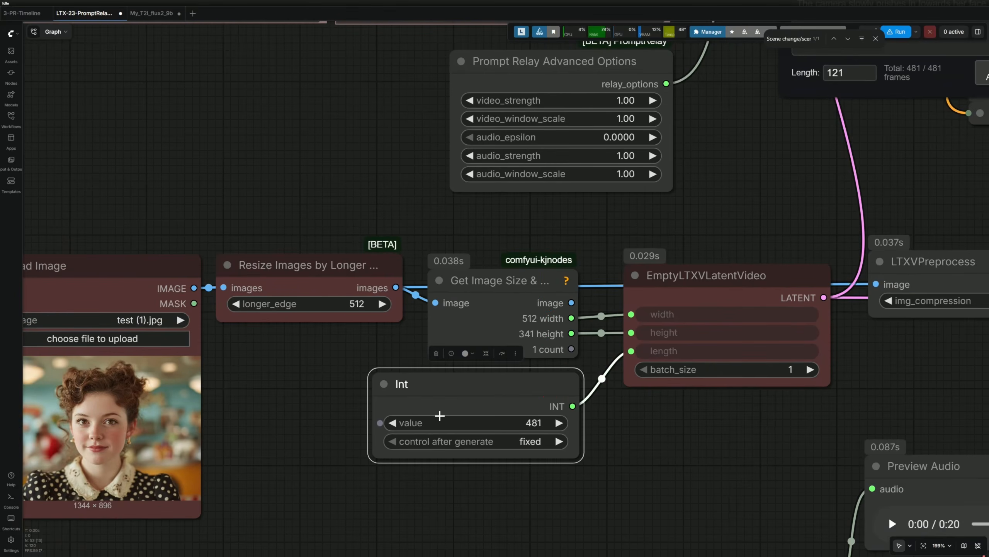
scroll(439, 416, down, 3)
key(Delete)
drag(421, 434, 262, 434)
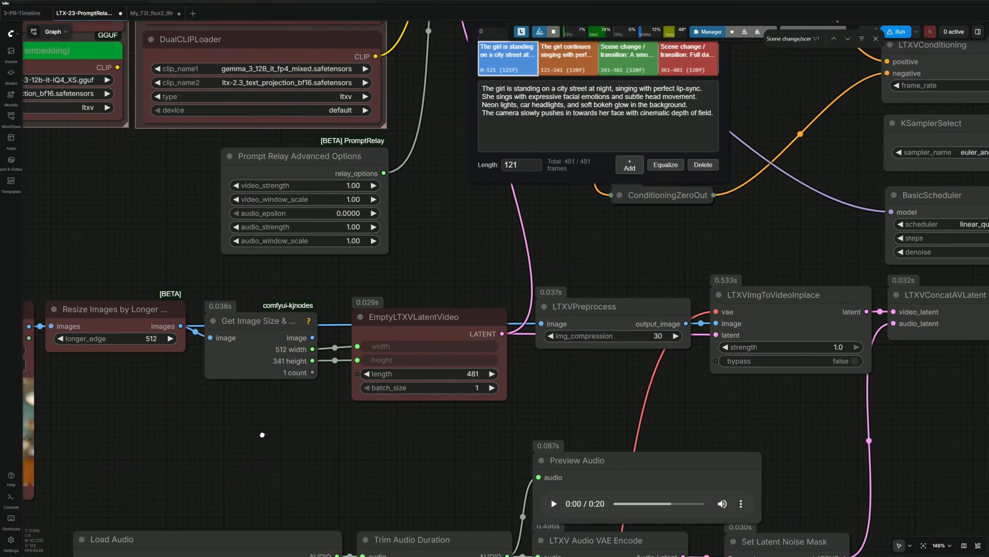
Color the Trim Audio Duration node dark red to match the EmptyLTXVLatentVideo node.
scroll(363, 419, up, 3)
click(407, 300)
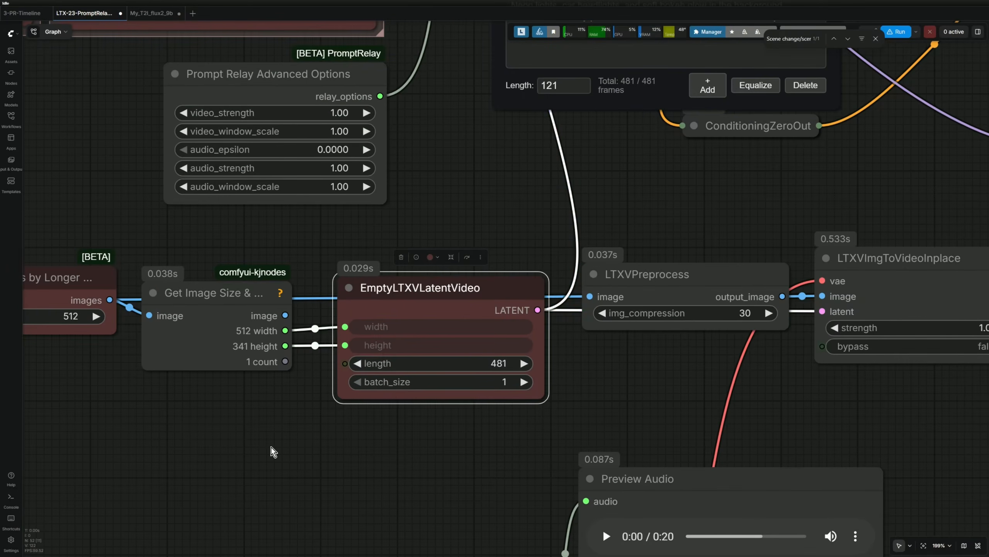
scroll(281, 452, down, 5)
scroll(281, 452, down, 3)
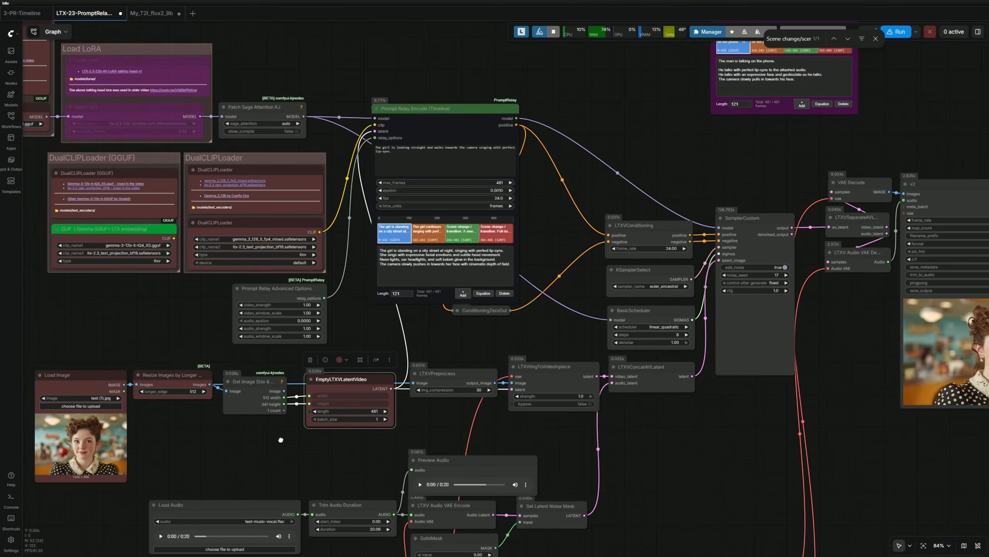
drag(280, 439, 276, 283)
scroll(283, 406, up, 4)
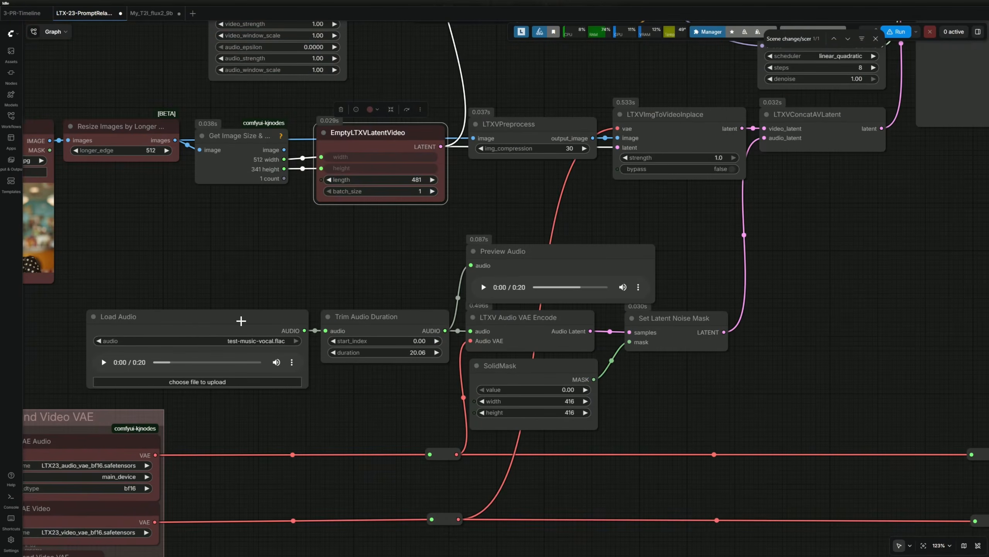
click(241, 324)
scroll(271, 346, up, 5)
click(425, 300)
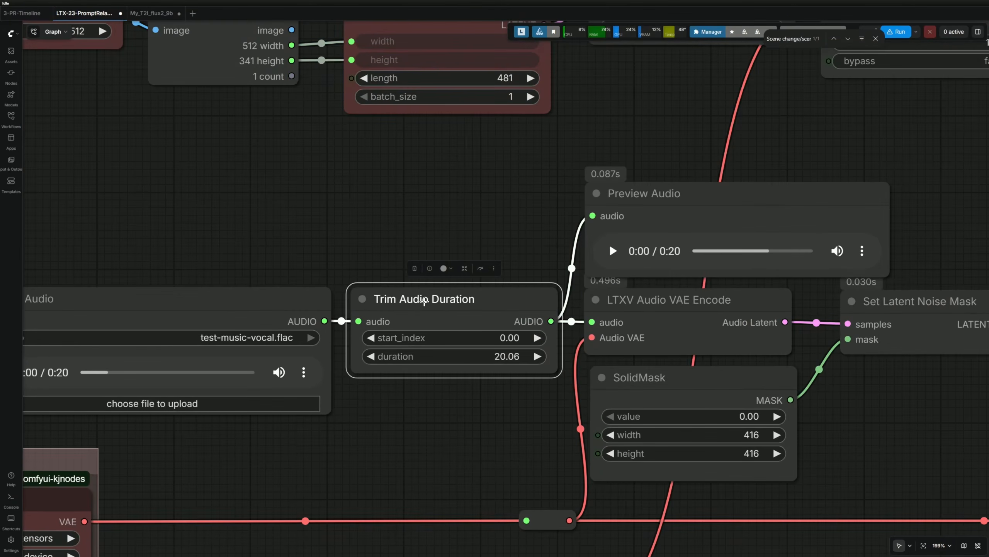
click(446, 268)
click(413, 252)
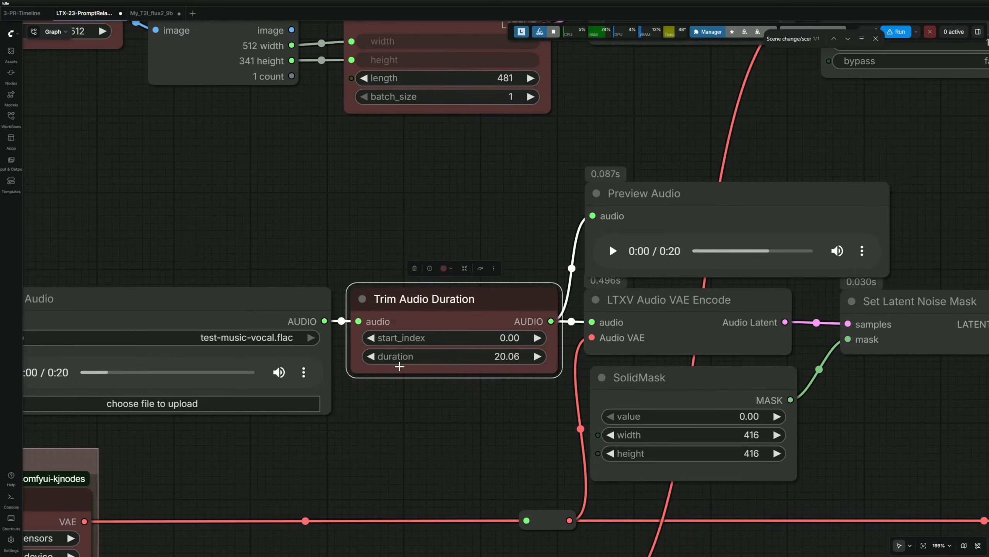
Set the duration of the Trim Audio Duration node to 20.00.
click(370, 356)
click(370, 356)
click(371, 356)
click(370, 356)
click(370, 356)
click(370, 357)
Connect the width and height outputs of the Get Image Size node to the SolidMask node's width and height inputs.
scroll(412, 440, down, 5)
drag(413, 440, 192, 433)
scroll(262, 374, up, 4)
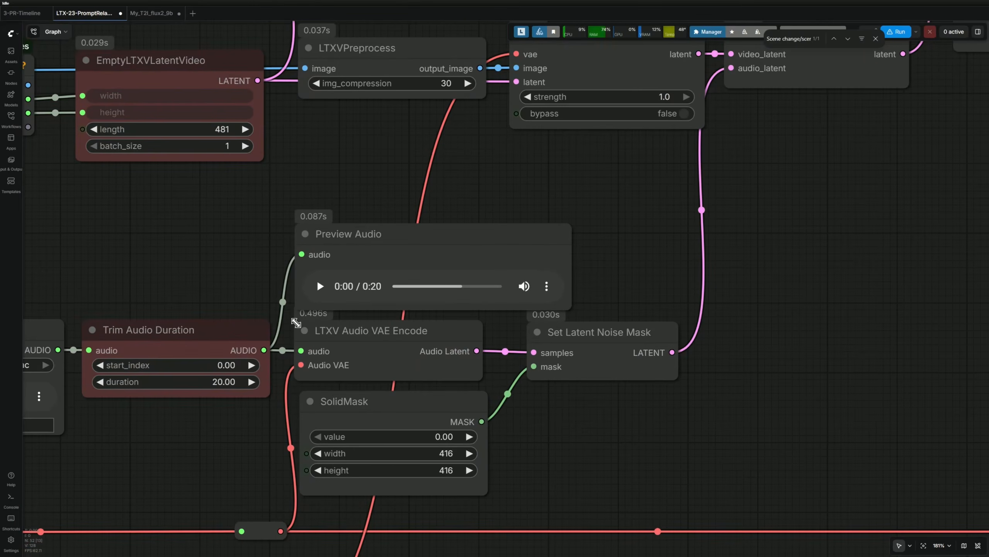
click(351, 240)
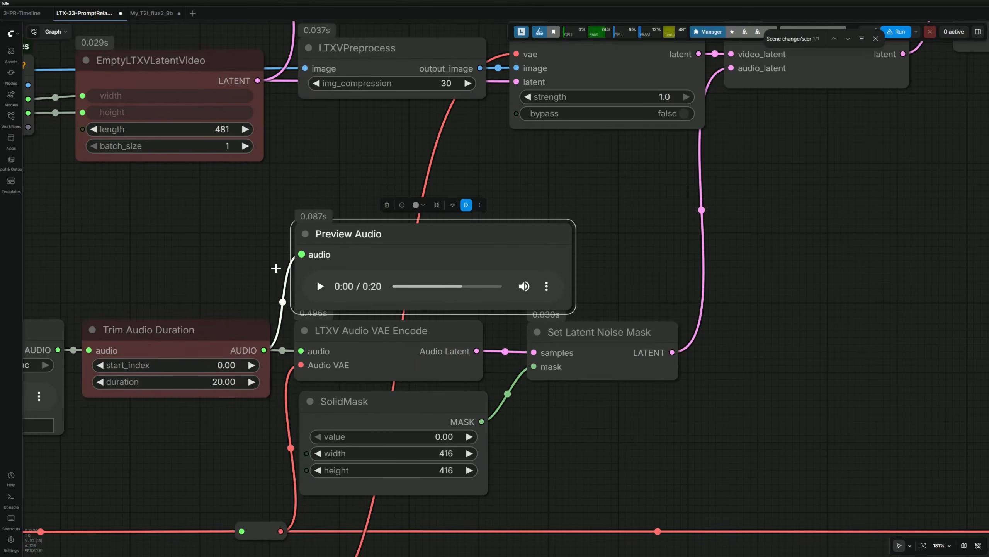
scroll(623, 462, down, 4)
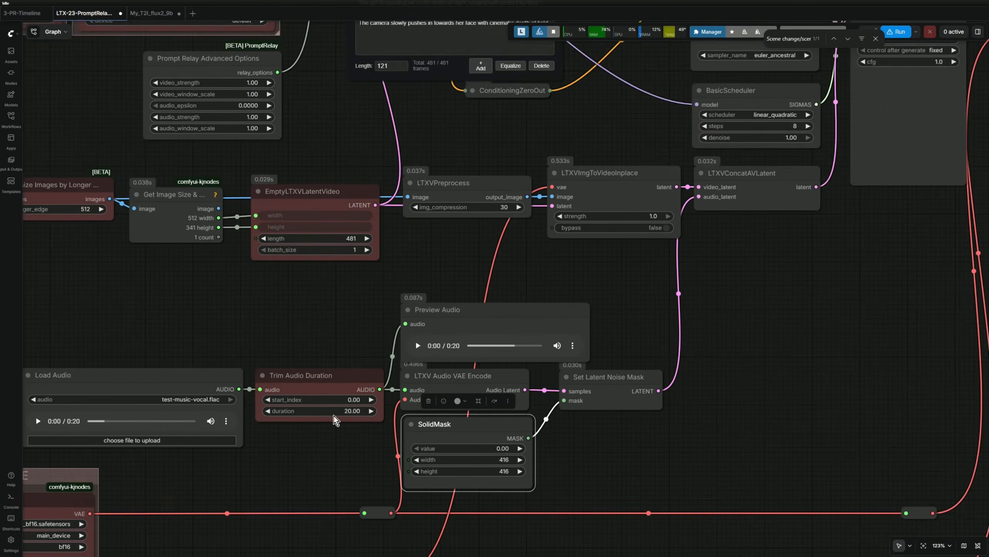
drag(316, 354, 490, 381)
scroll(490, 382, up, 2)
scroll(623, 516, up, 2)
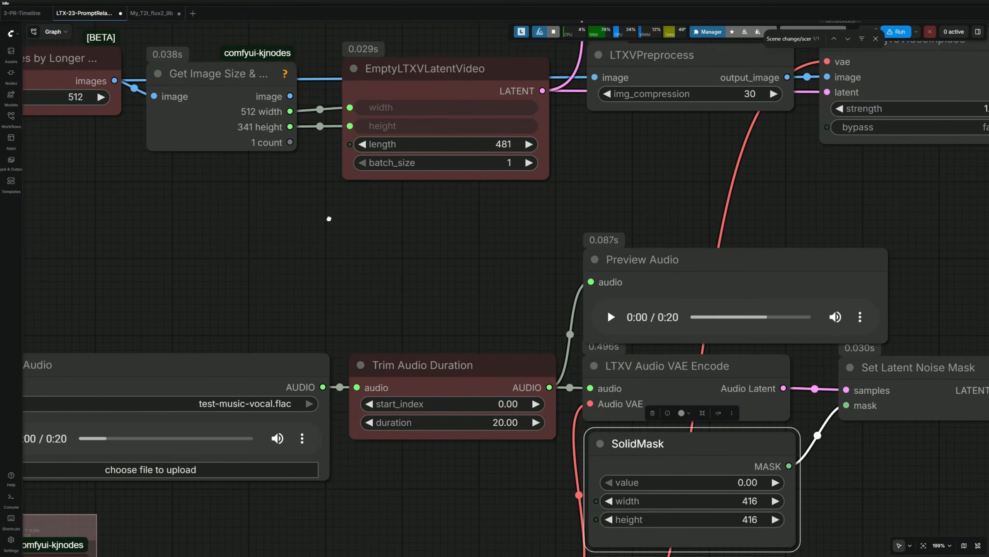
drag(373, 210, 596, 516)
drag(911, 296, 415, 453)
Examine the Preview Audio node and how LTXVConcatAVLatent combines the video and audio latents.
click(621, 268)
scroll(415, 453, down, 3)
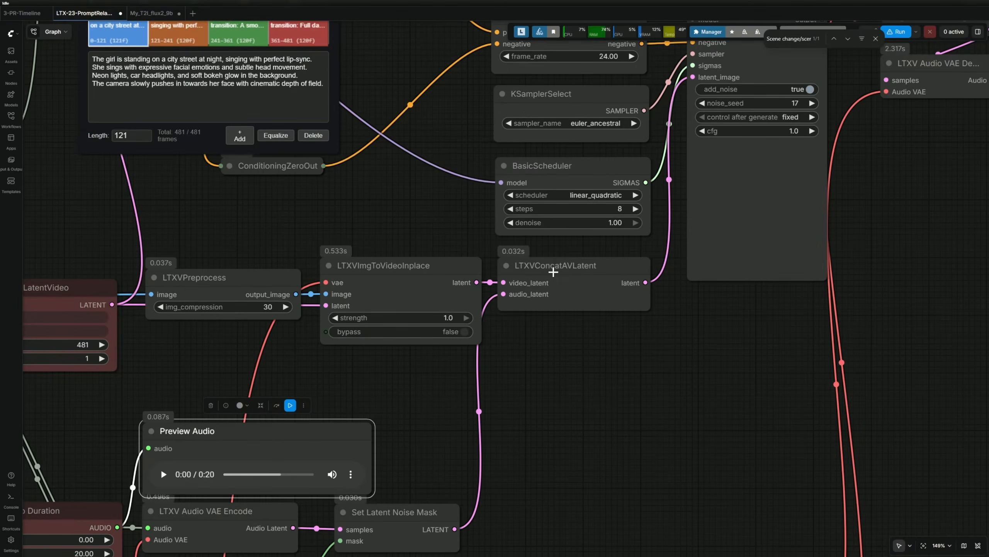
click(536, 289)
drag(269, 376, 628, 288)
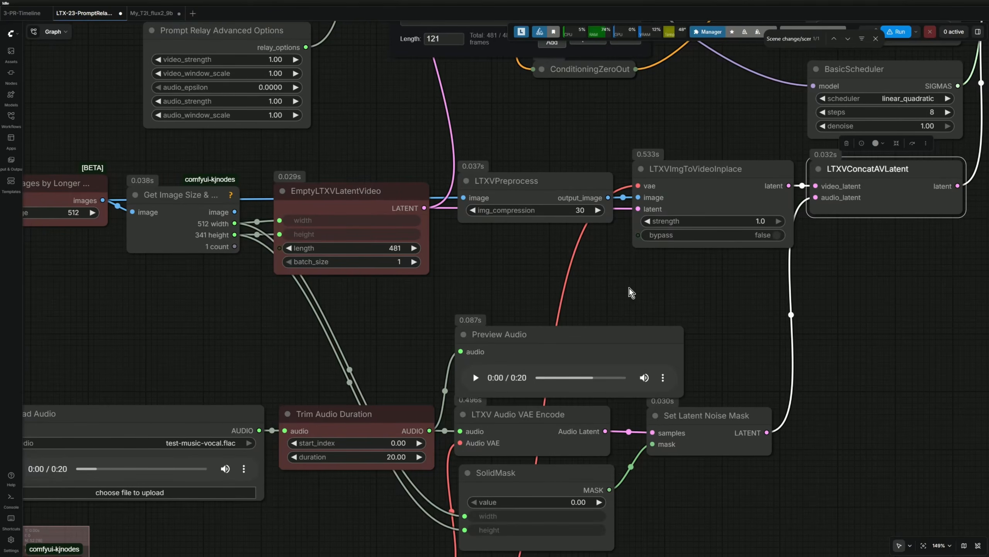
drag(739, 126, 497, 446)
Review the segment prompts in the Prompt Relay Encode (Timeline) node and the generated video in the v2 output node.
scroll(497, 446, down, 5)
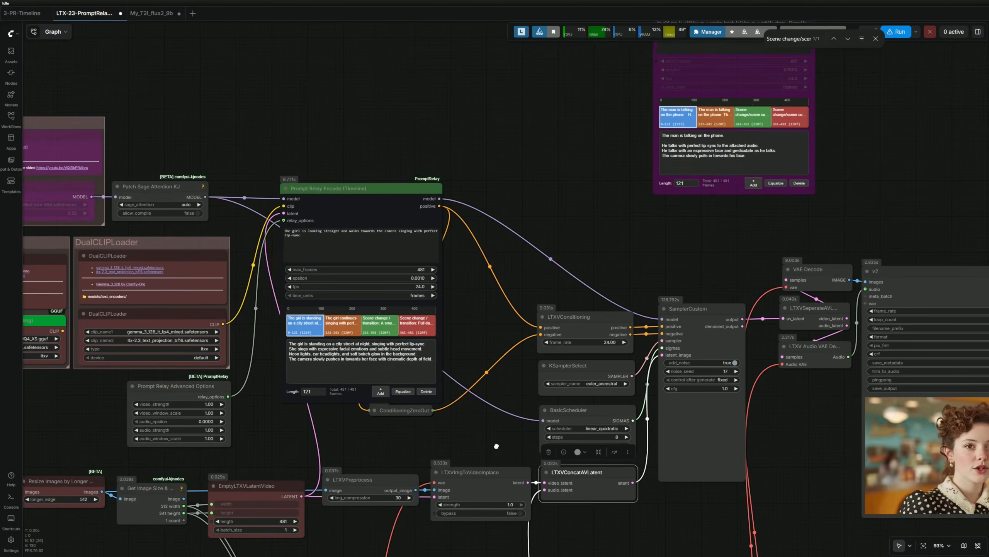
scroll(273, 361, up, 8)
scroll(269, 368, up, 2)
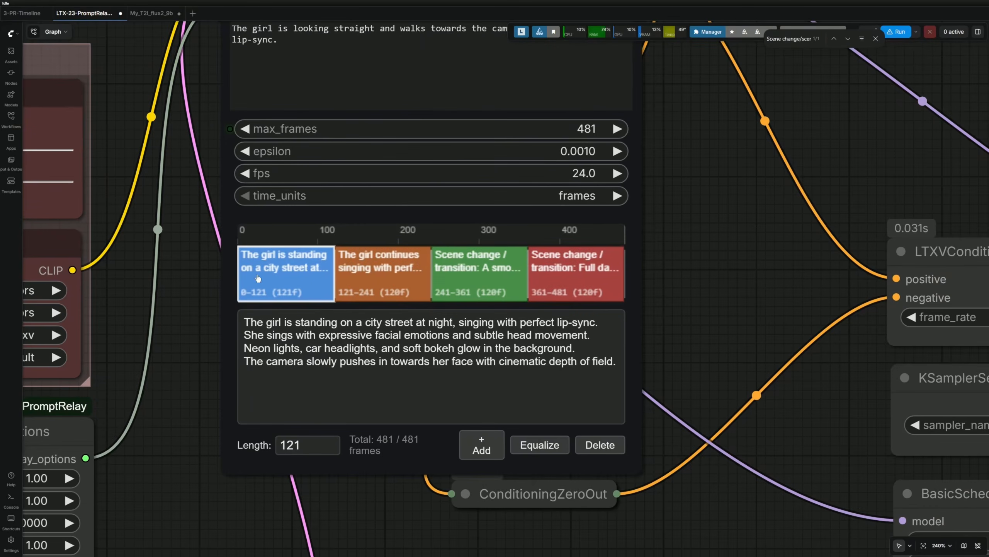
scroll(664, 521, down, 5)
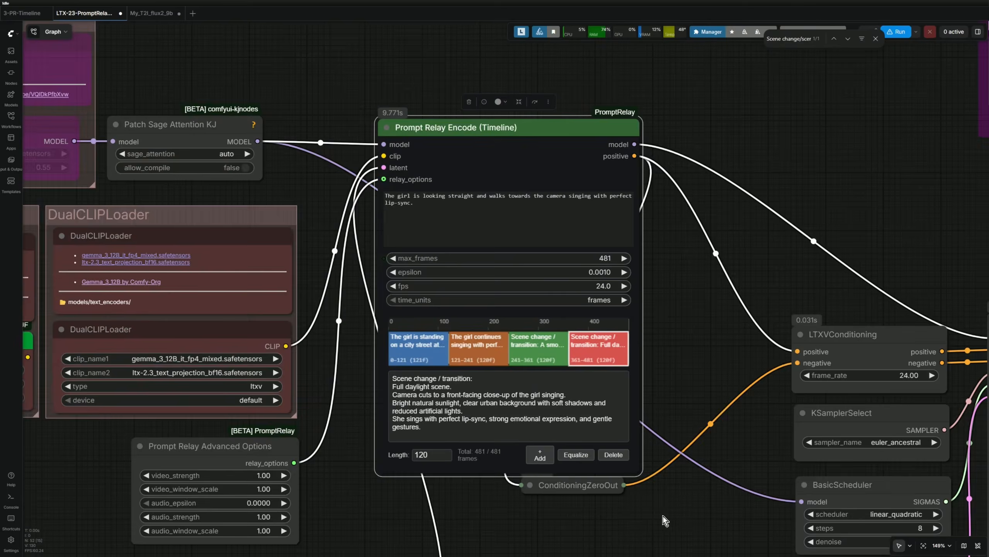
drag(664, 521, 203, 358)
scroll(203, 357, down, 5)
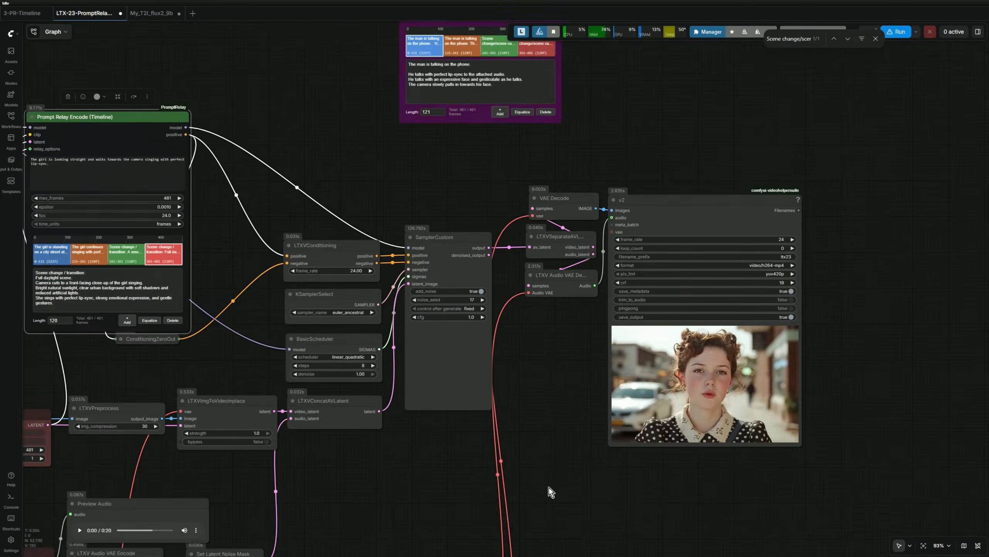
scroll(551, 487, up, 4)
drag(517, 481, 361, 506)
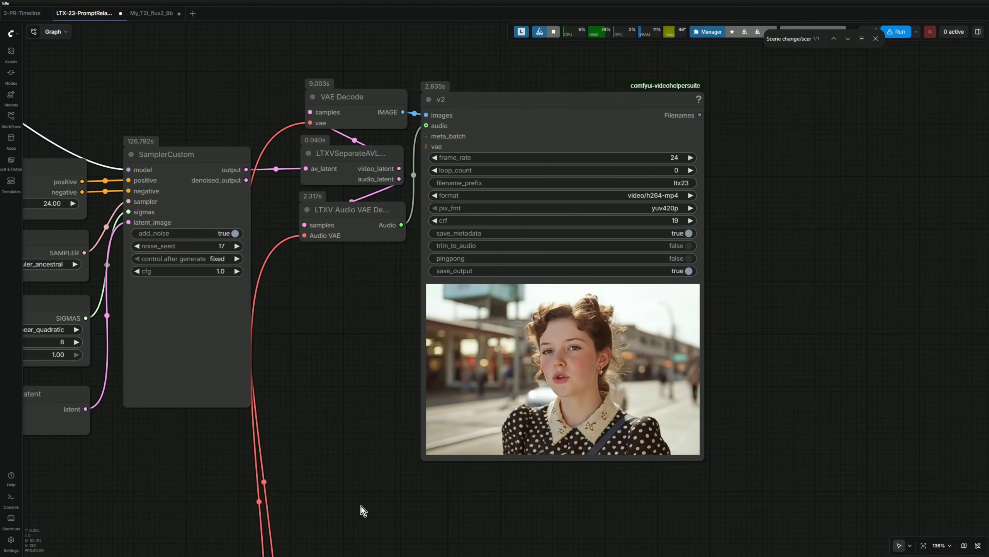
Un-bypass the five Mel-Band RoFormer vocal-separation nodes, from Load Audio with Music.mp3 through to Preview Audio.
scroll(361, 505, down, 12)
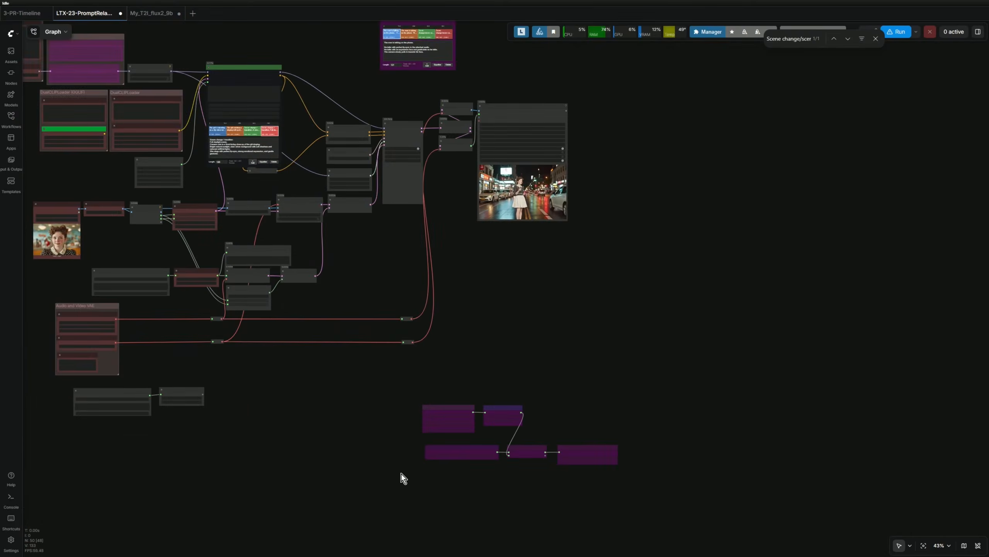
scroll(428, 422, up, 12)
drag(442, 405, 93, 364)
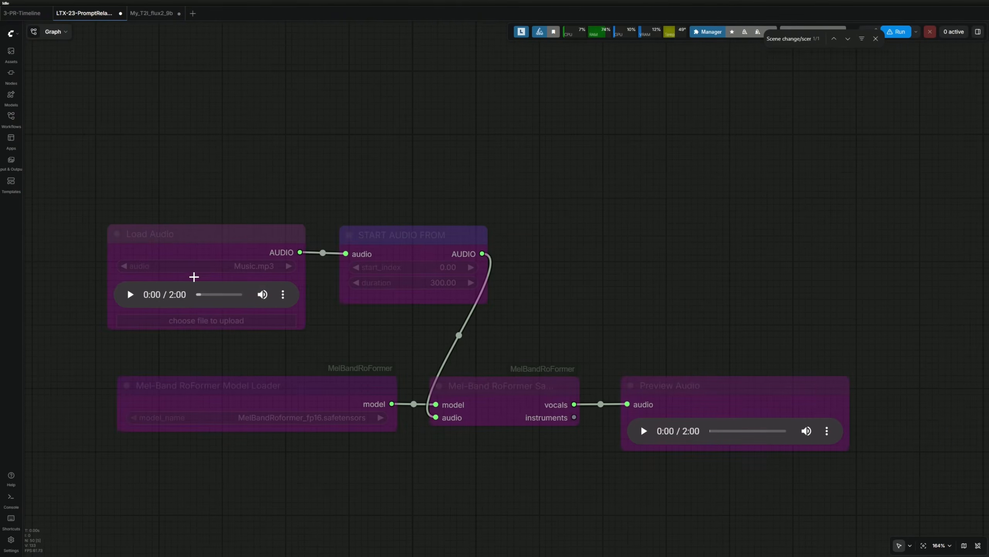
click(198, 244)
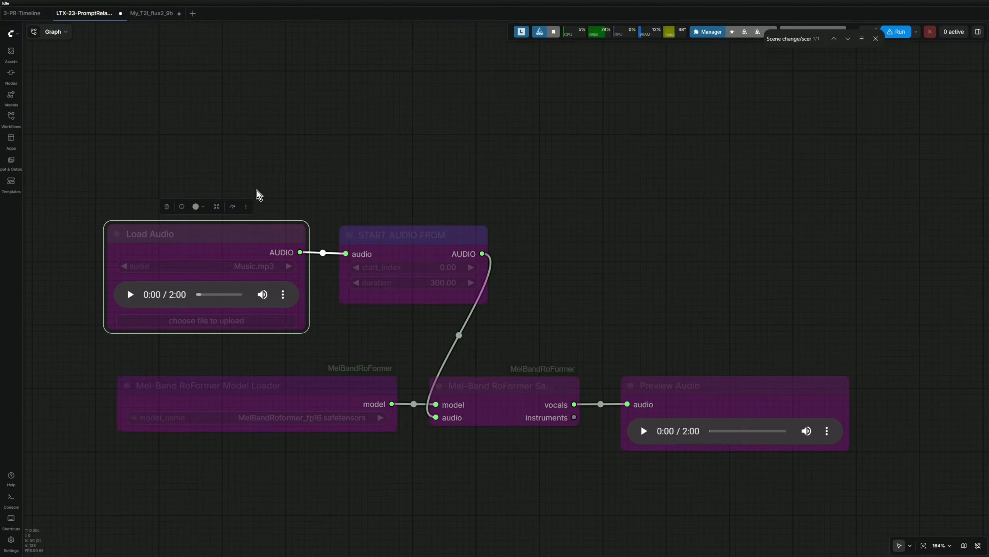
key(ctrl+a)
key(ctrl+b)
click(346, 332)
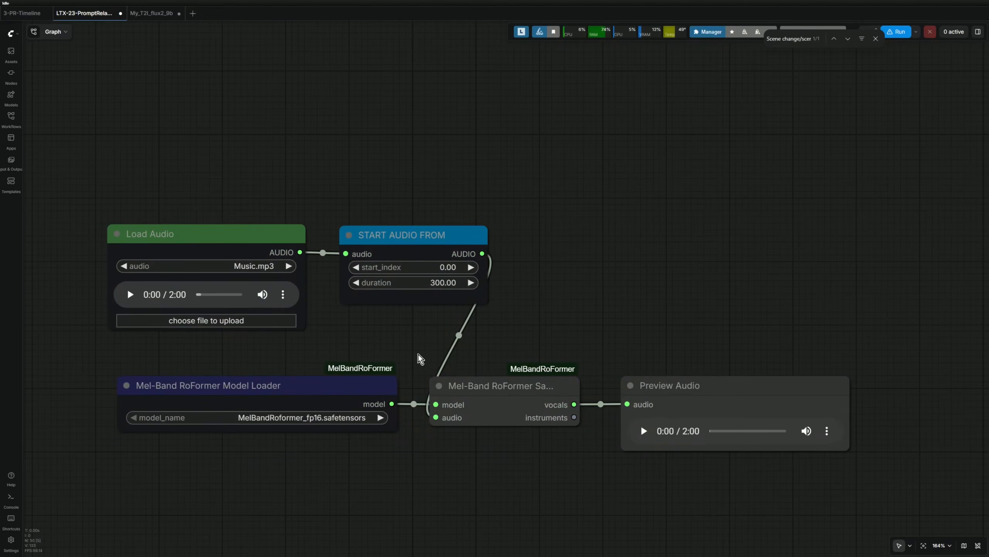
click(551, 392)
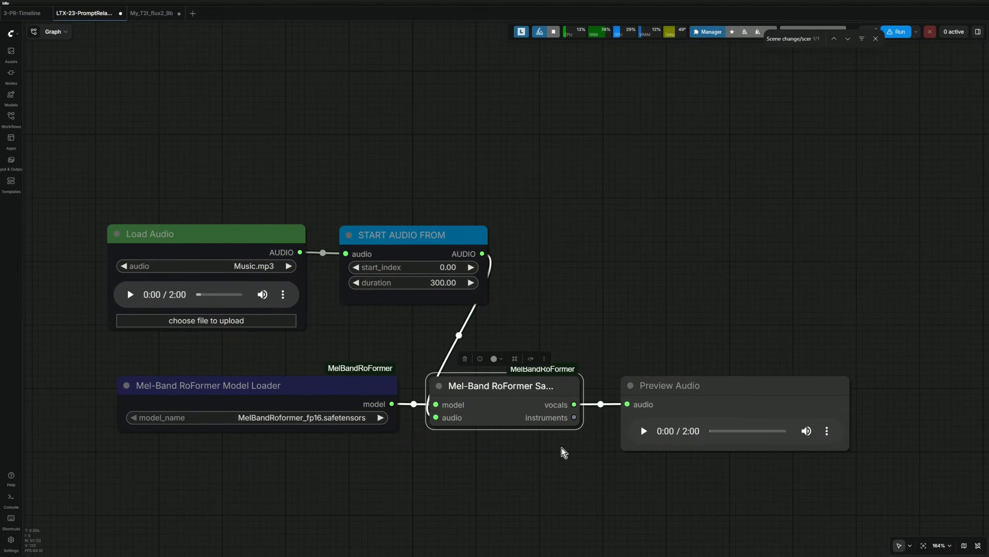
Examine the main Load Audio node with test-music-vocal.flac and the audio branch it feeds.
scroll(326, 471, down, 5)
drag(206, 311, 535, 502)
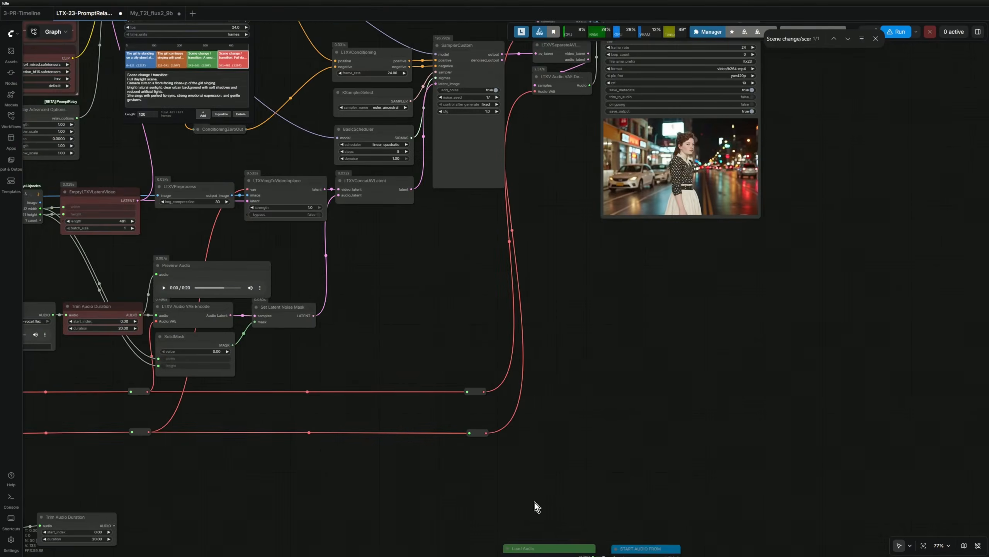
scroll(531, 502, down, 1)
drag(88, 445, 433, 460)
scroll(399, 431, up, 4)
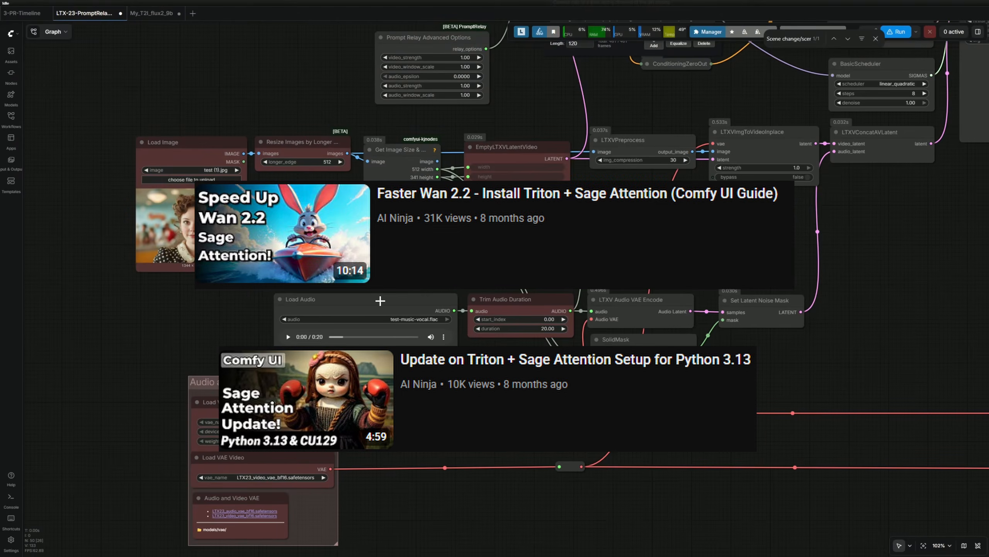
click(379, 302)
drag(682, 374, 442, 425)
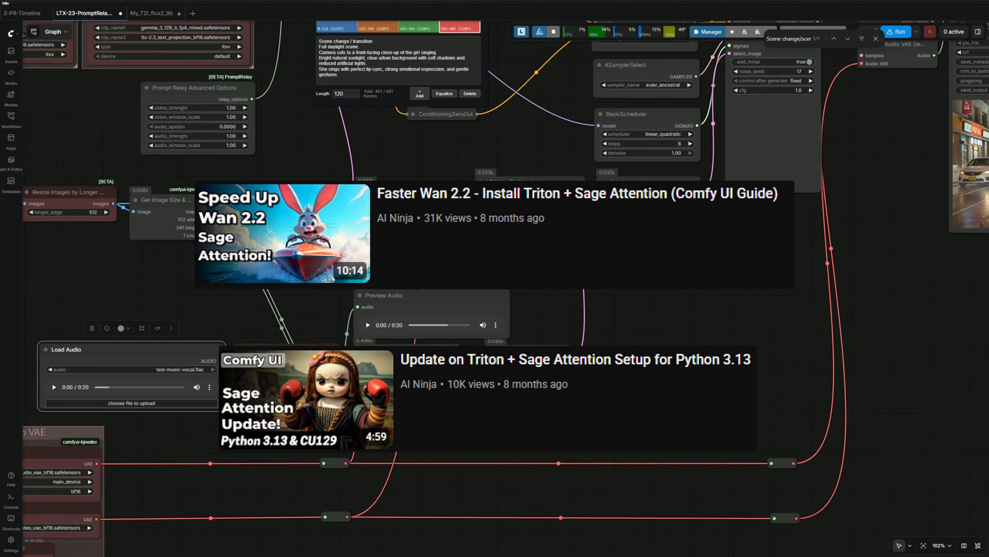
drag(585, 366, 494, 427)
Save the LTX-23 PromptRelay workflow.
scroll(422, 421, down, 3)
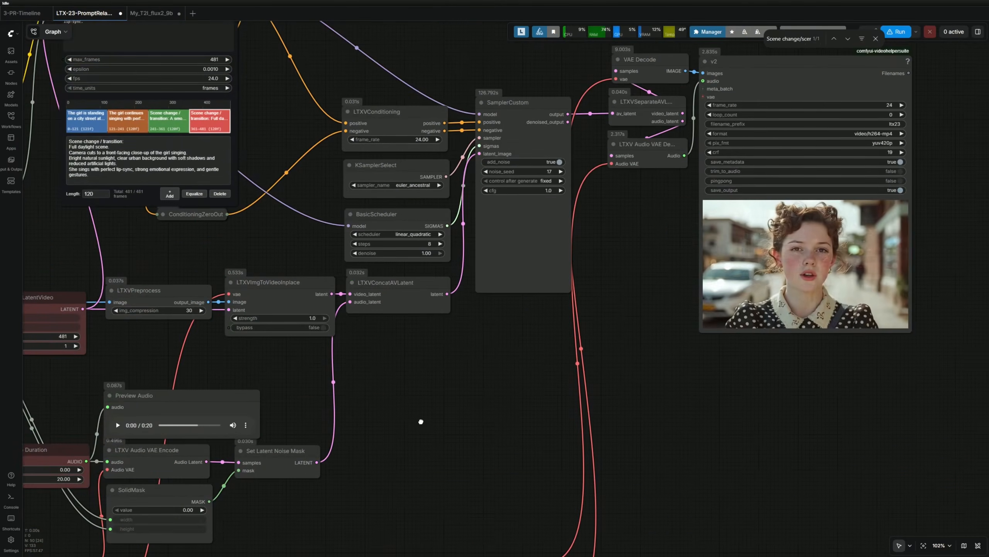
scroll(423, 421, down, 4)
drag(423, 421, 633, 384)
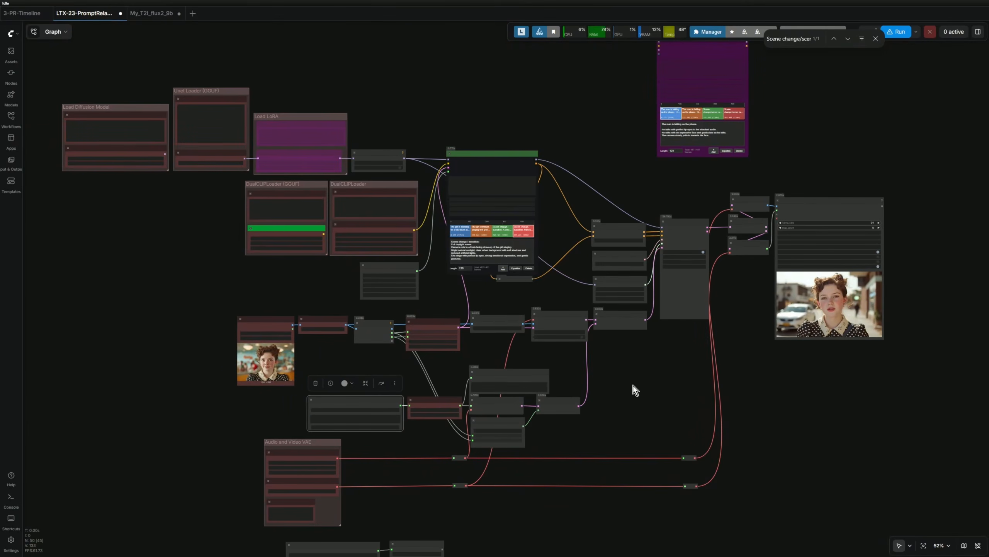
key(ctrl+s)
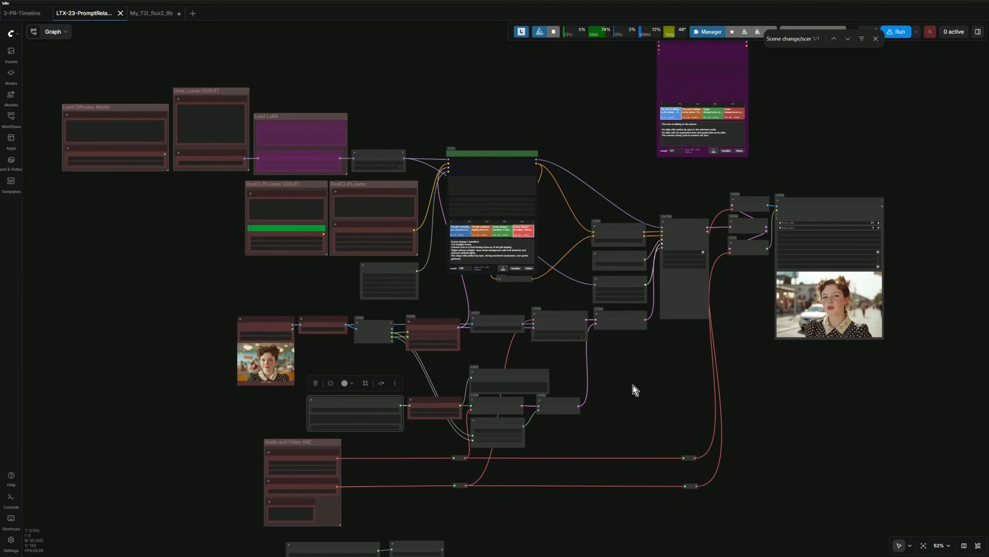